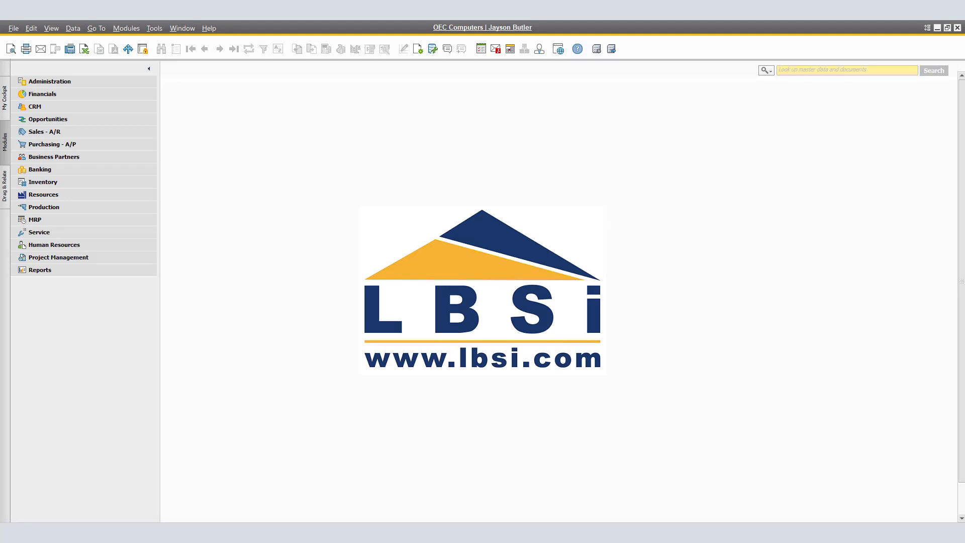
Expand Administration > System Initialization and open General Settings to check the attachments folder path.
text(appro)
click(49, 81)
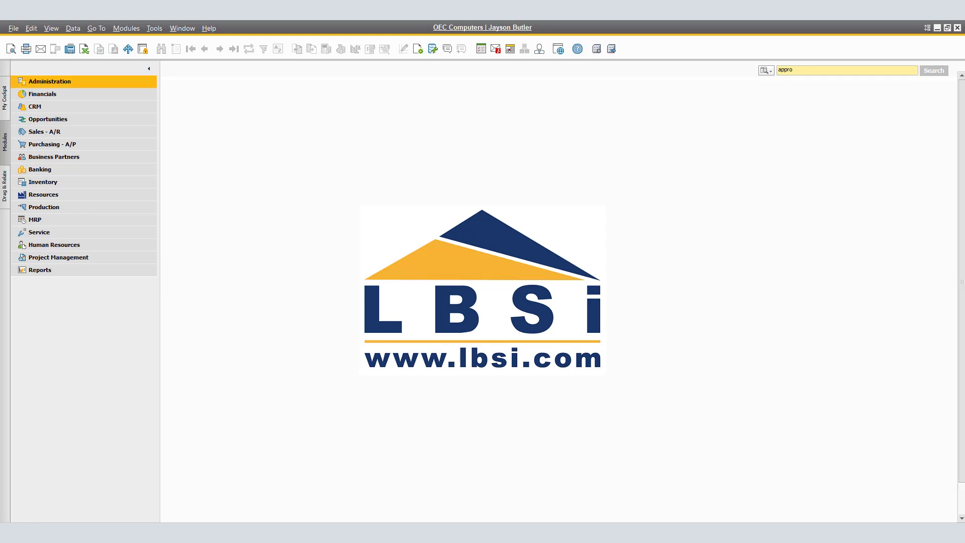
key(Return)
key(Down)
key(Down)
key(Down)
key(Down)
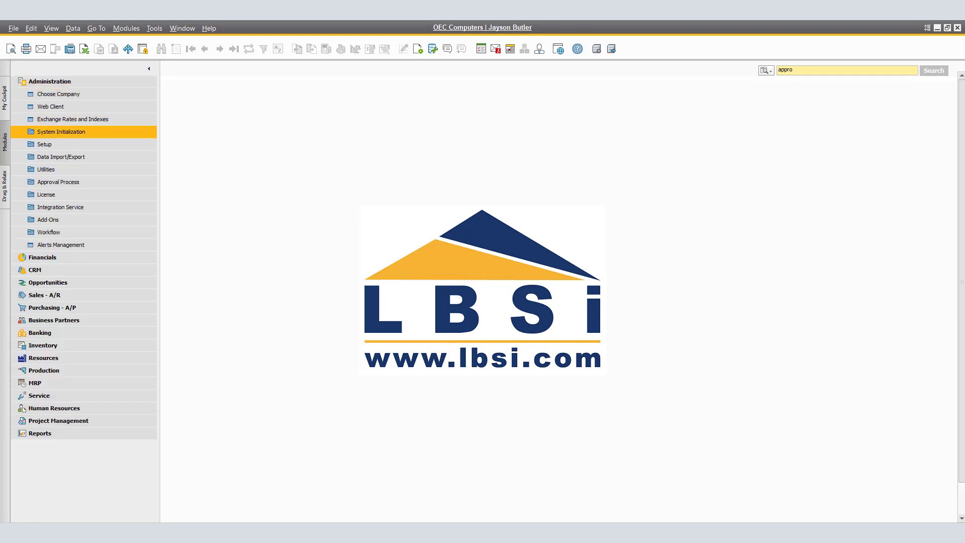
key(Return)
key(Down)
key(Down)
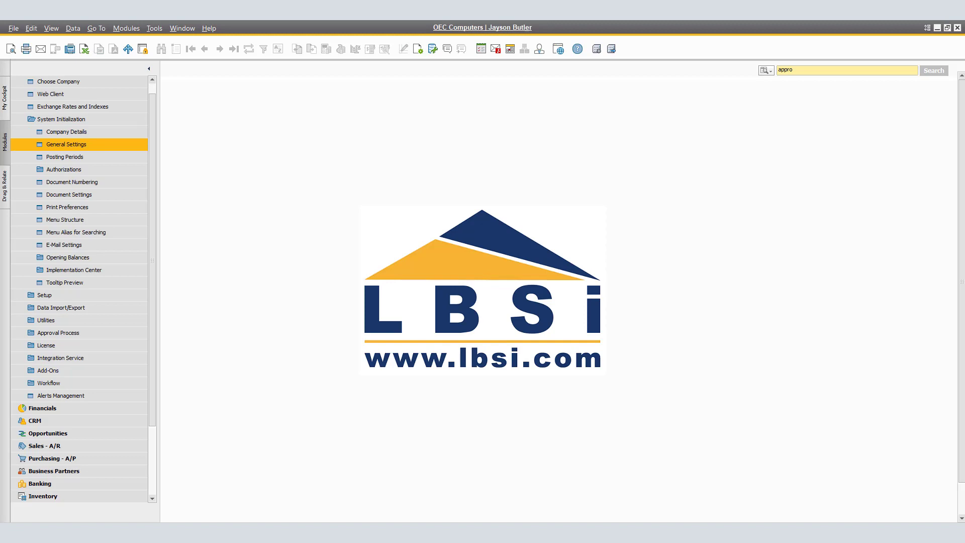
key(Return)
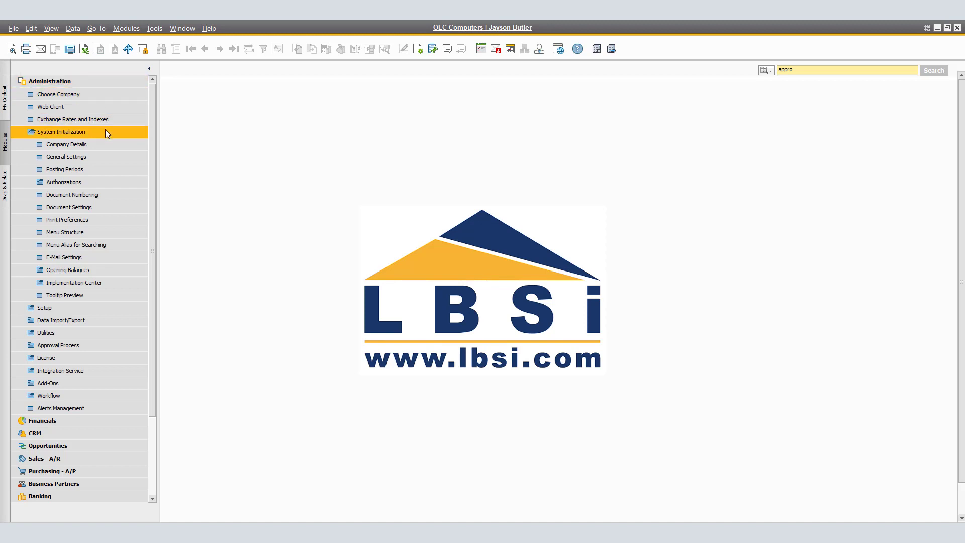
Open Print Preferences with A/R Invoice as the document type.
click(115, 221)
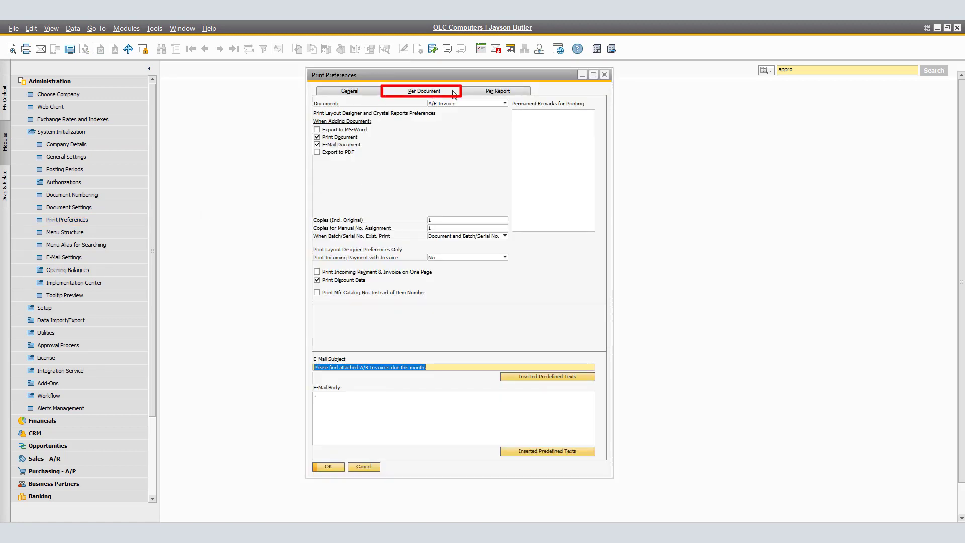
click(500, 103)
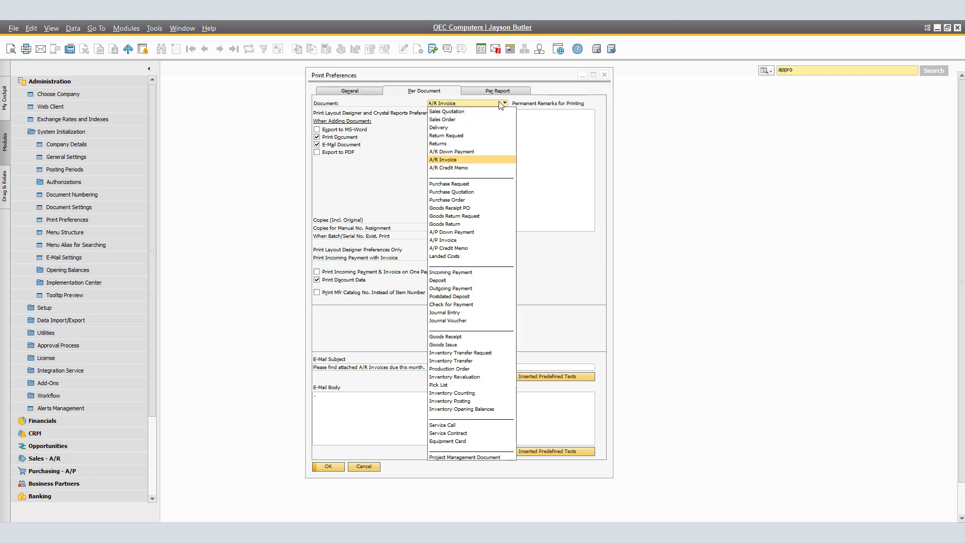
click(454, 161)
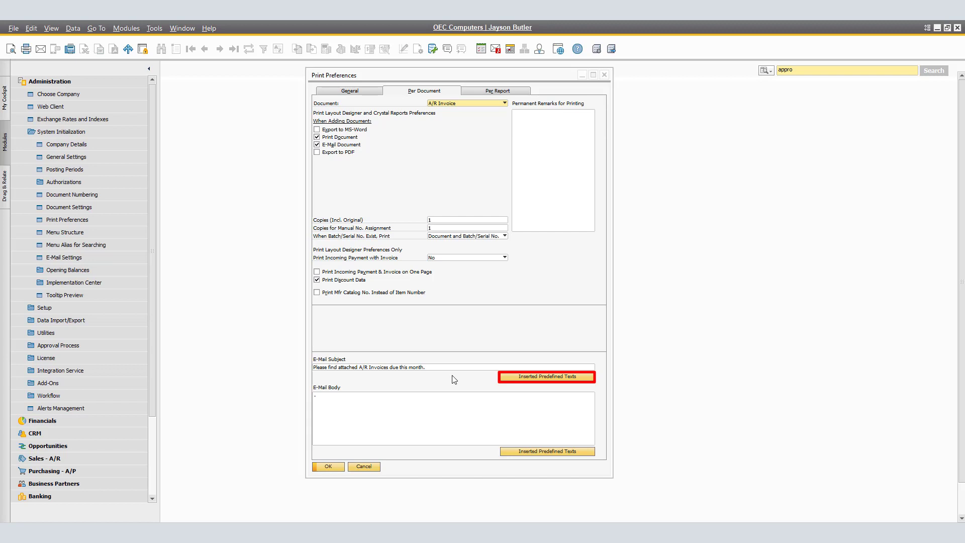
Insert the Invoices predefined text into both the e-mail subject and the body.
click(523, 377)
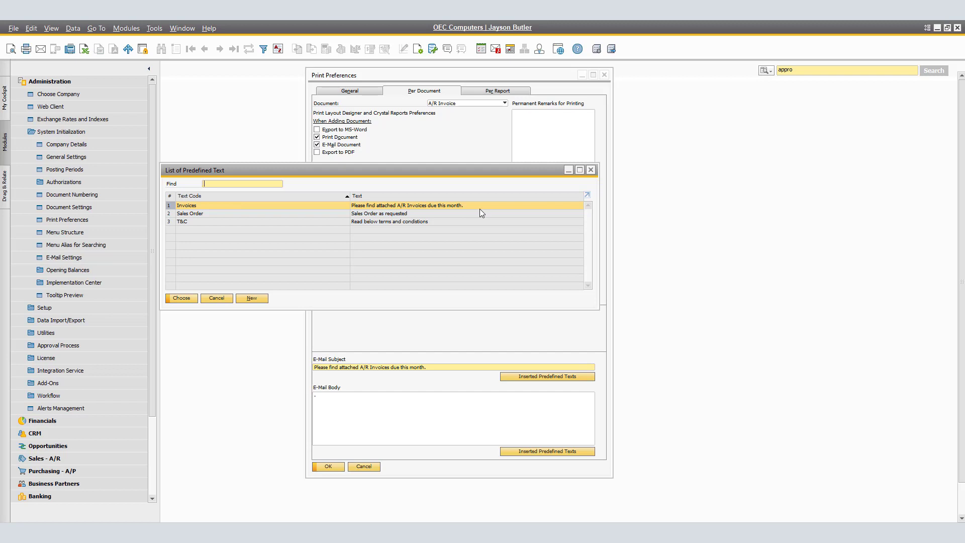
click(184, 299)
click(341, 400)
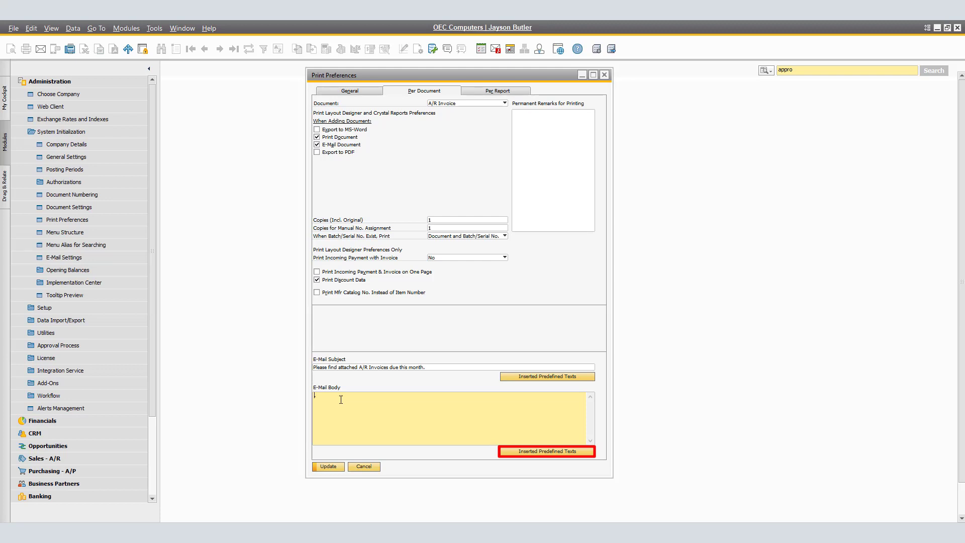
click(517, 455)
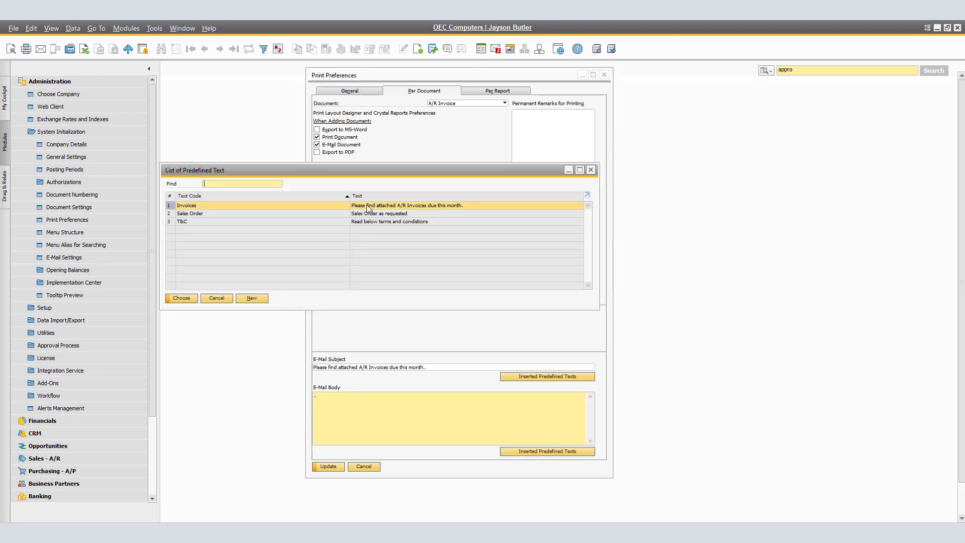
click(193, 300)
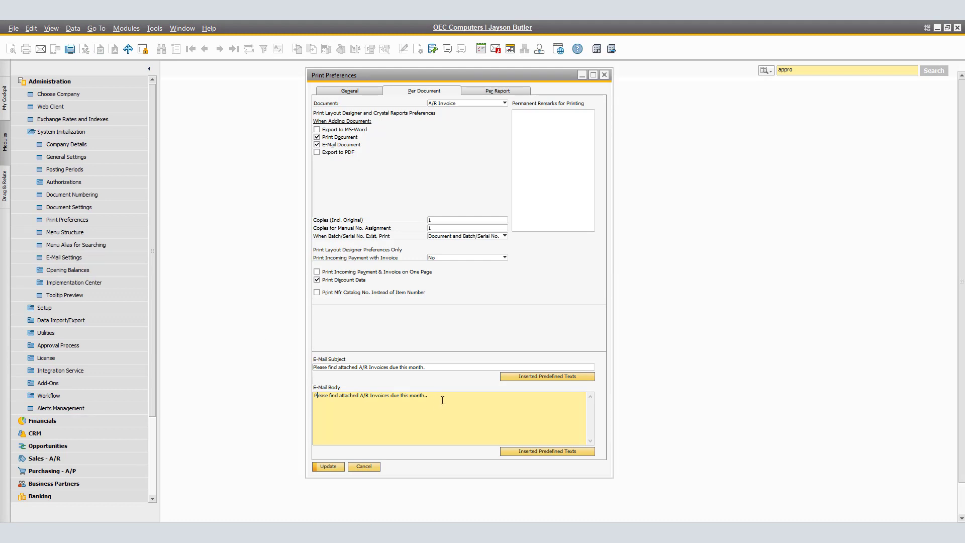
Replace the body with the pasted customer message and save the print preferences.
drag(433, 401, 296, 399)
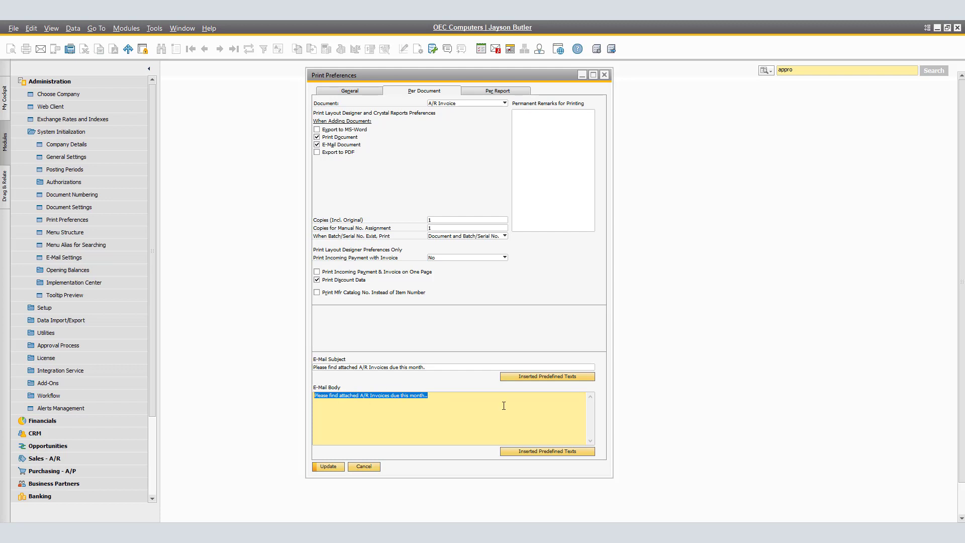
key(BackSpace)
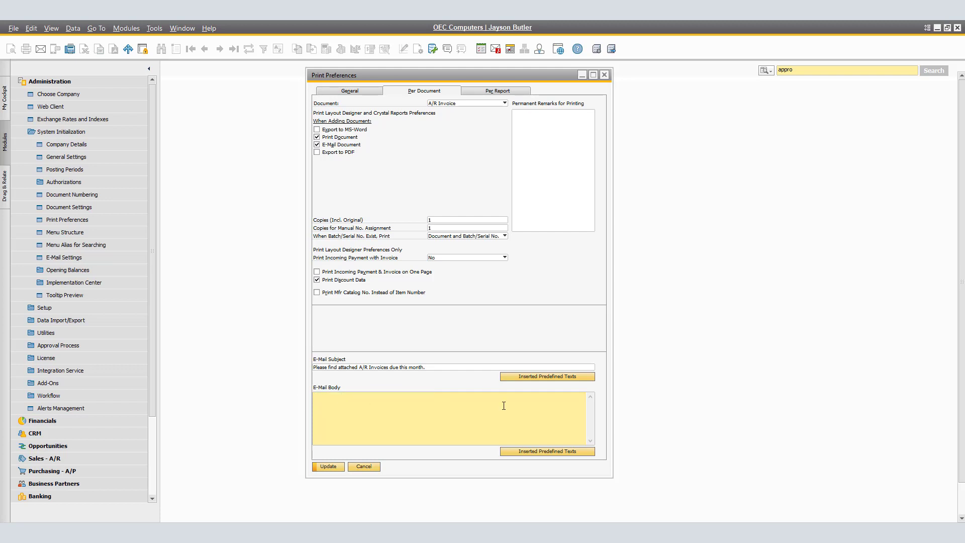
text(Dear Customer,  Please find attached the A/R Invoices that are due this month.  Best, Jayson Butler)
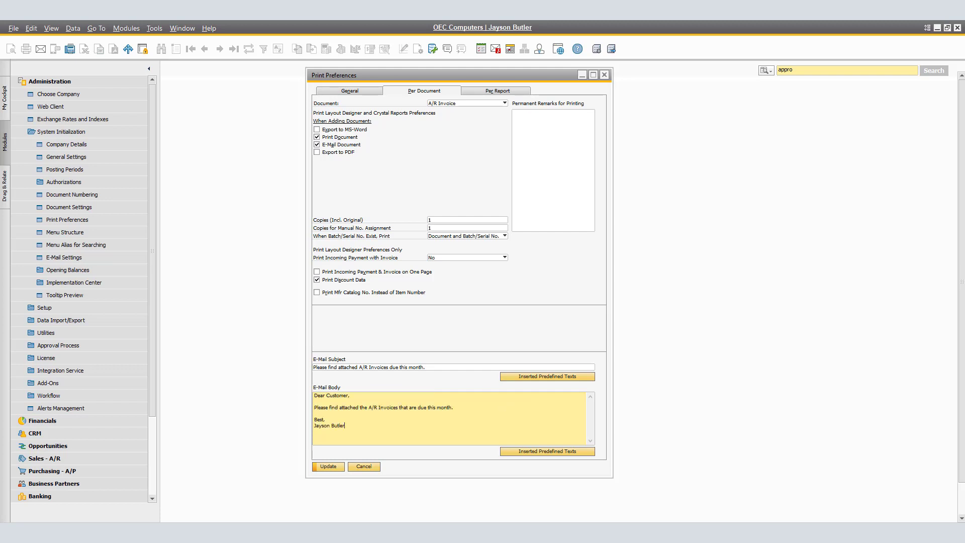
click(333, 465)
click(331, 466)
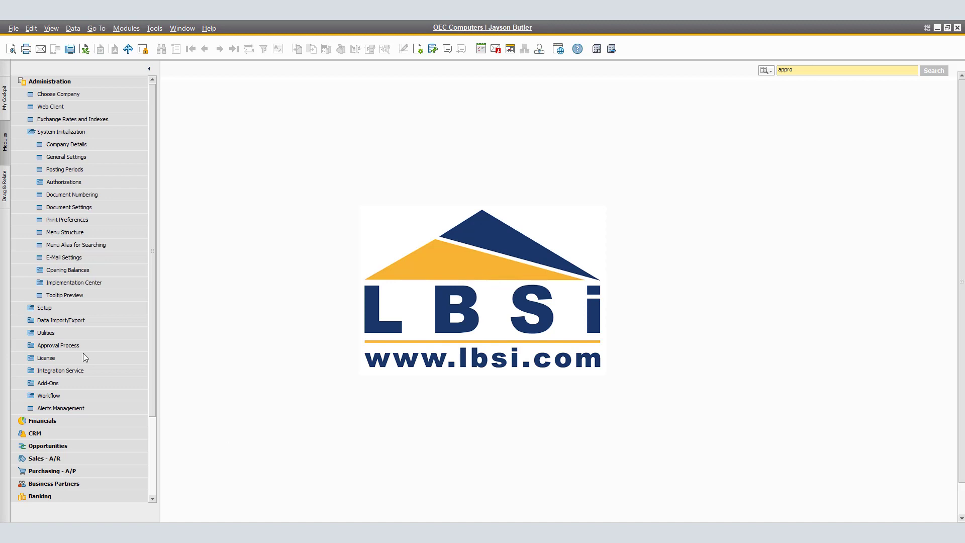
Open Administration > Setup > Business Partners > E-Mail Group to review the five groups.
click(39, 82)
click(38, 82)
click(62, 145)
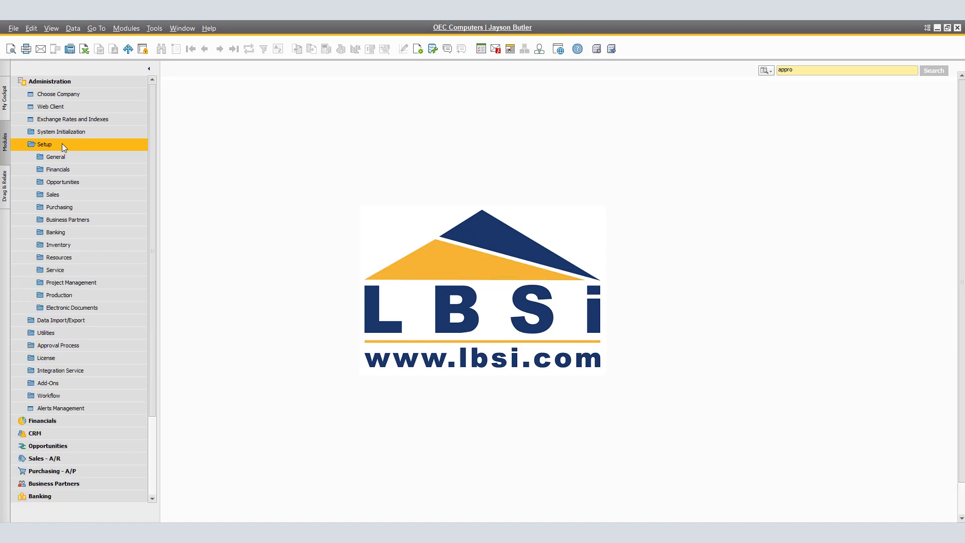
click(82, 223)
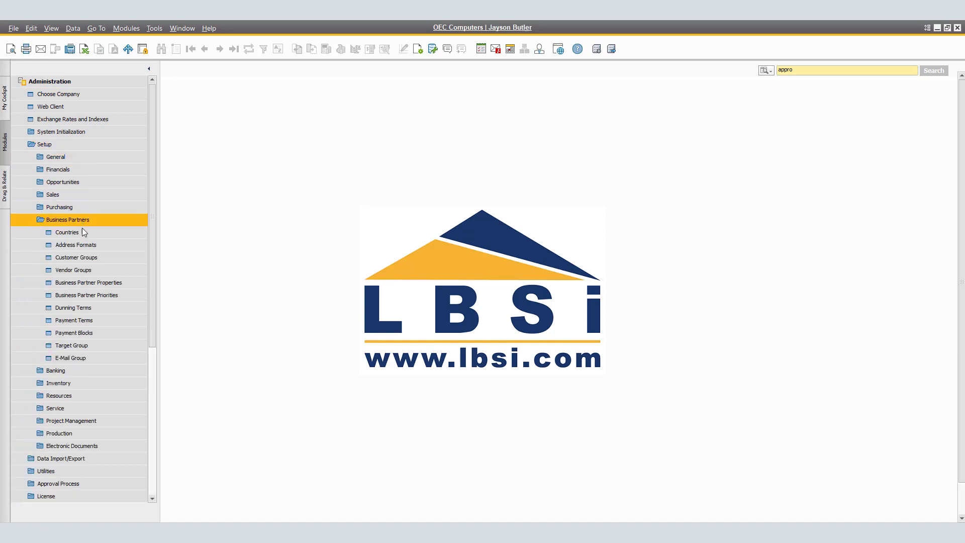
click(98, 358)
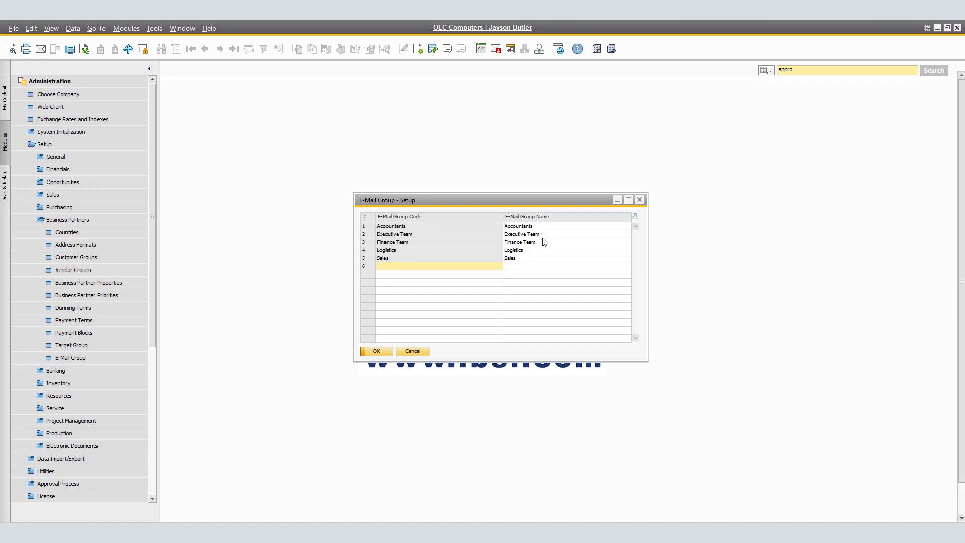
Open the next business partner's contact persons in Business Partner Master Data.
click(379, 349)
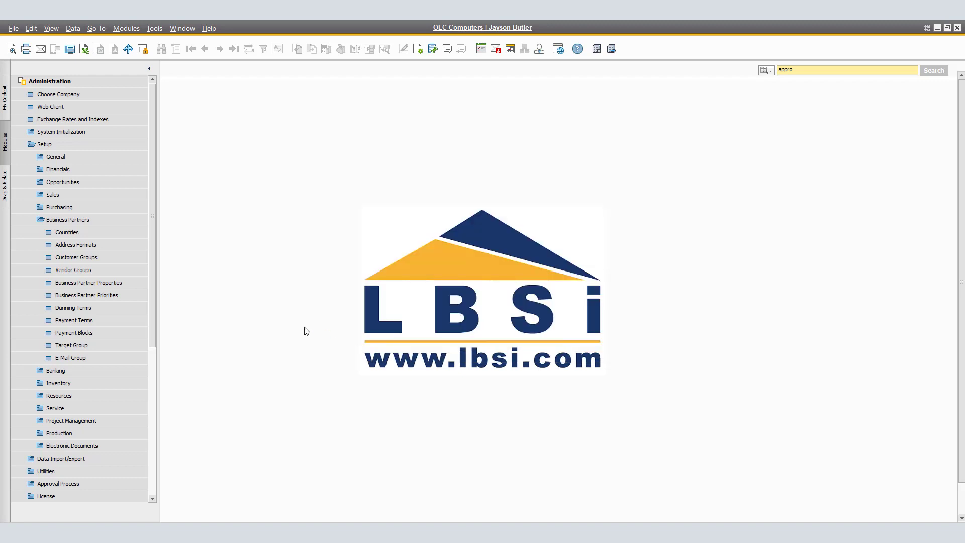
click(65, 83)
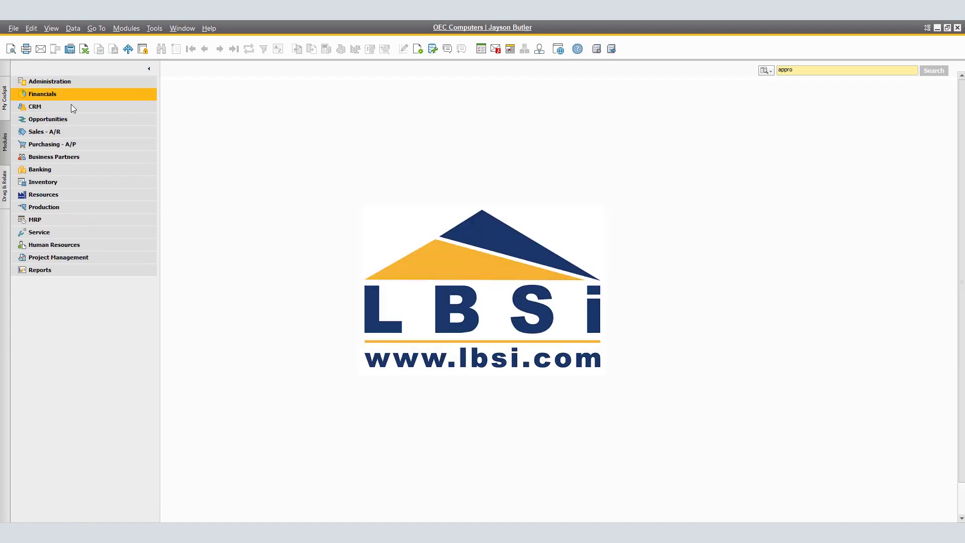
click(89, 156)
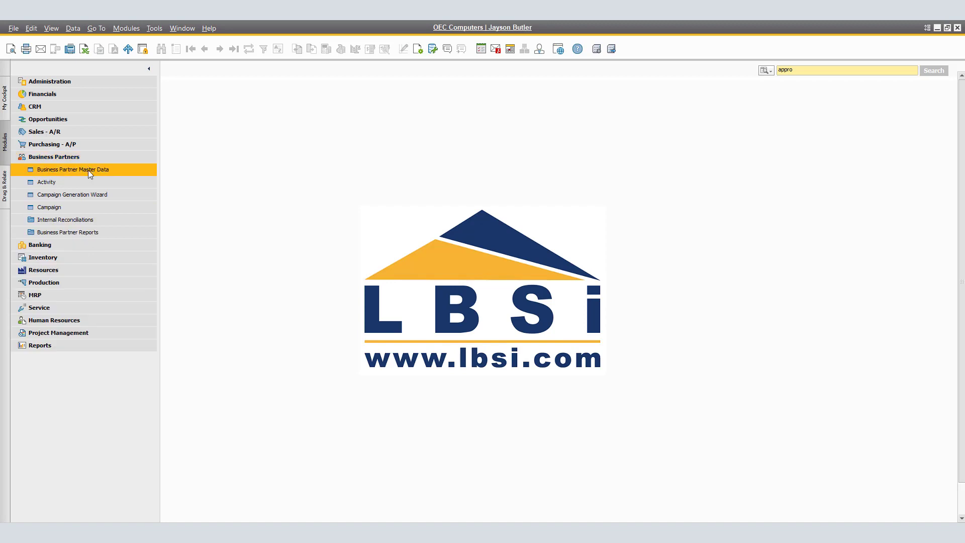
click(89, 170)
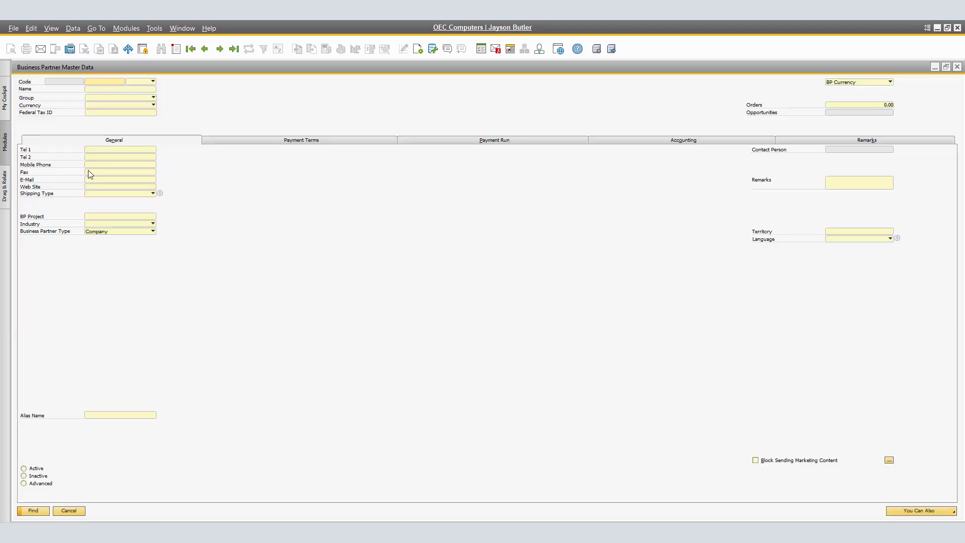
click(219, 53)
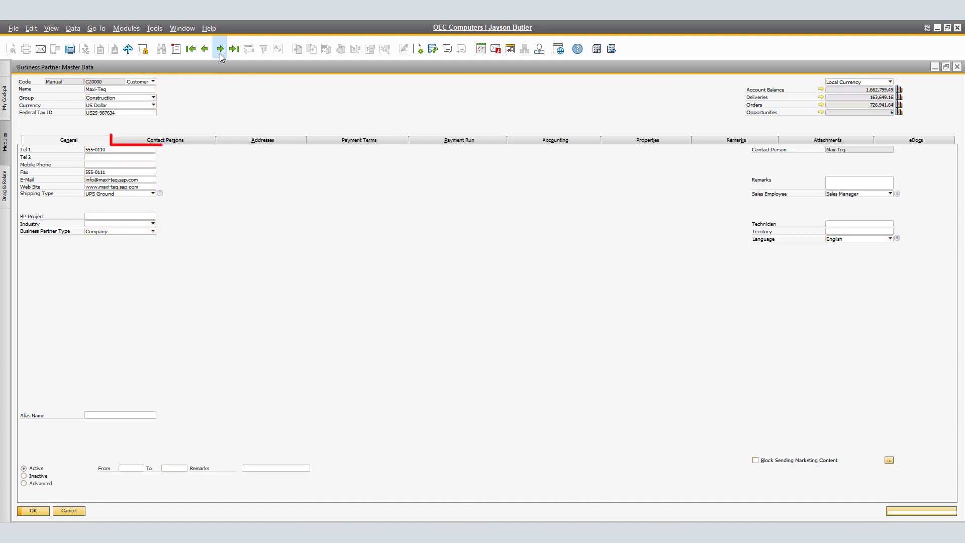
click(196, 143)
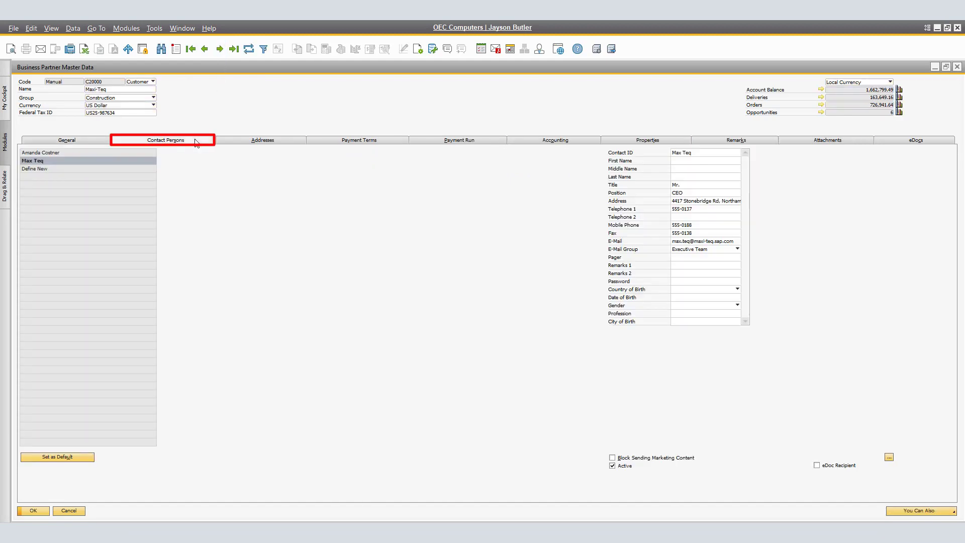
Give the Maxi-Teq CEO contact the Executive Team e-mail group and save the record.
click(737, 250)
click(703, 308)
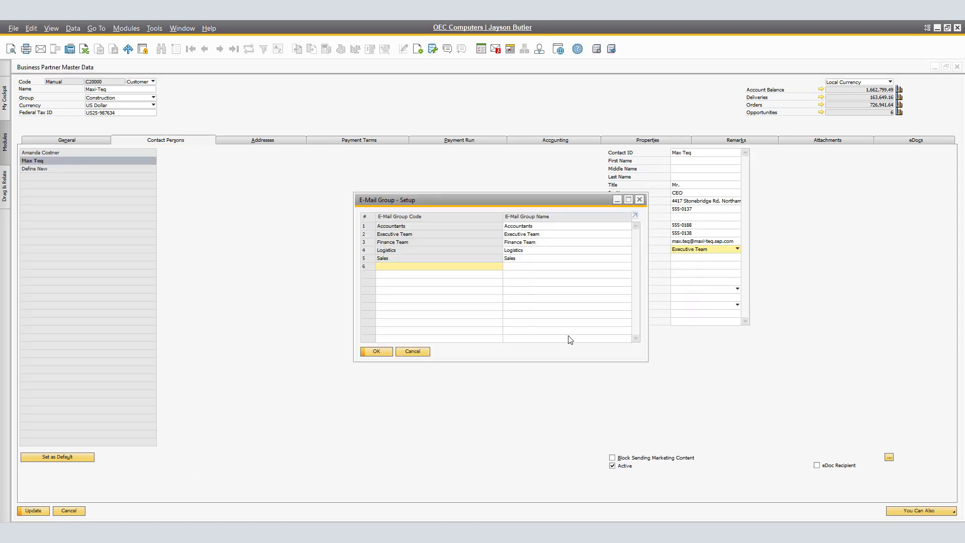
click(414, 352)
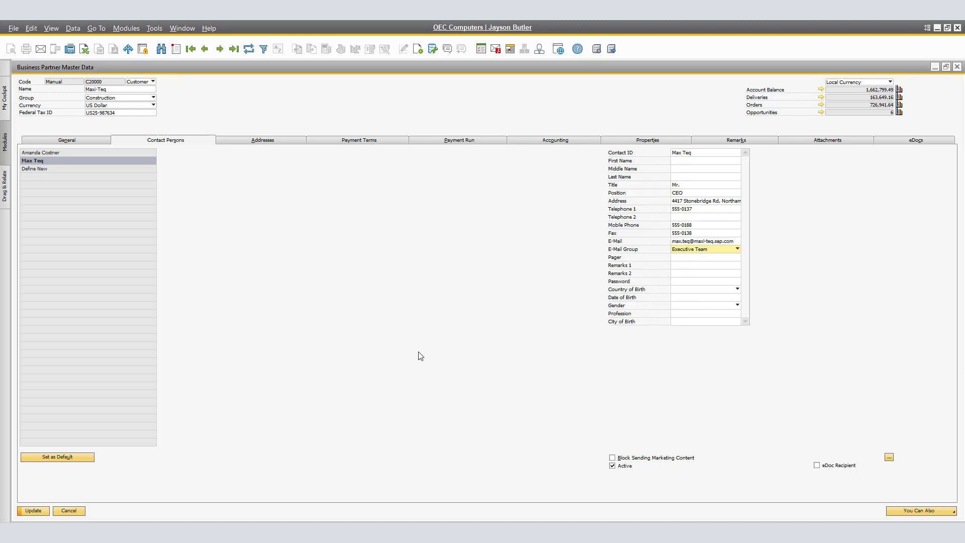
click(736, 250)
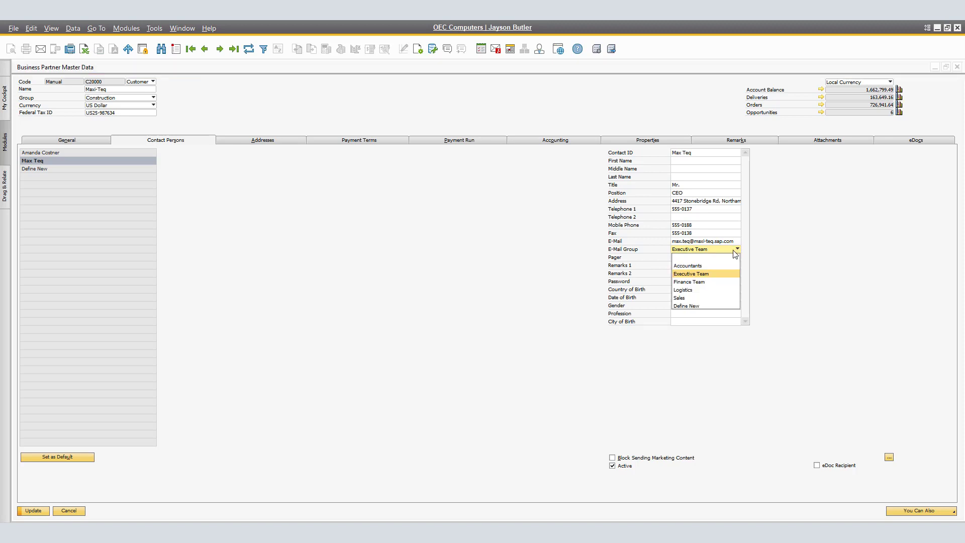
click(709, 274)
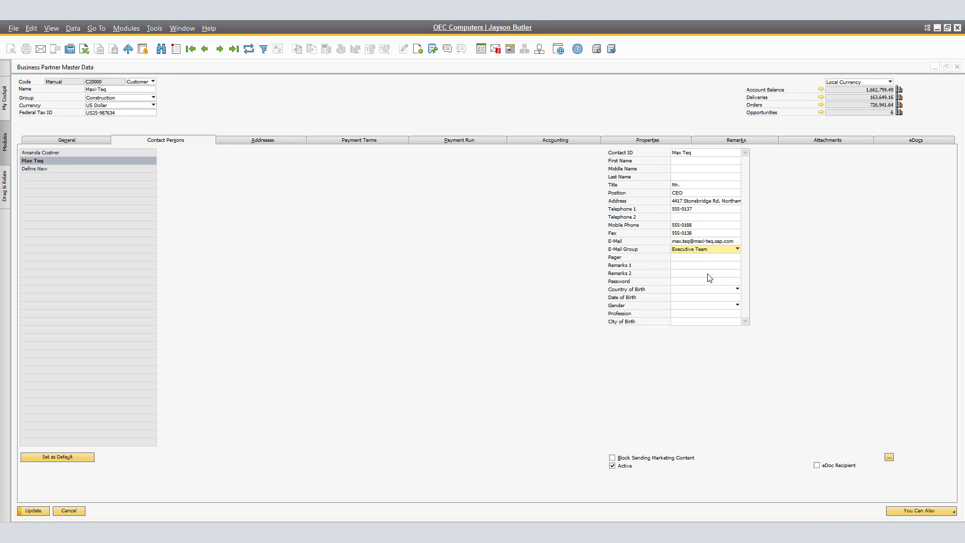
click(33, 511)
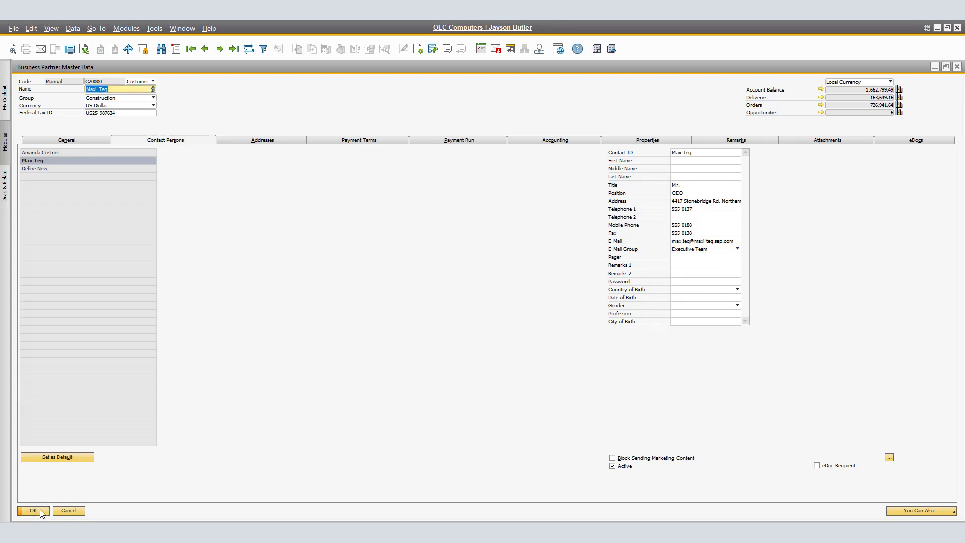
click(38, 510)
click(33, 511)
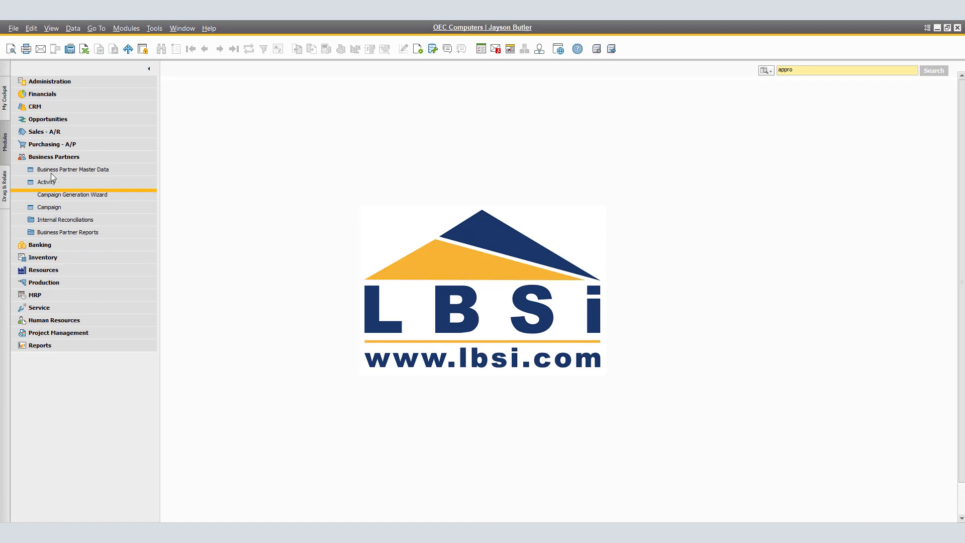
Open Document Printing for A/R Invoices, keeping document and batch/serial number printing.
click(70, 99)
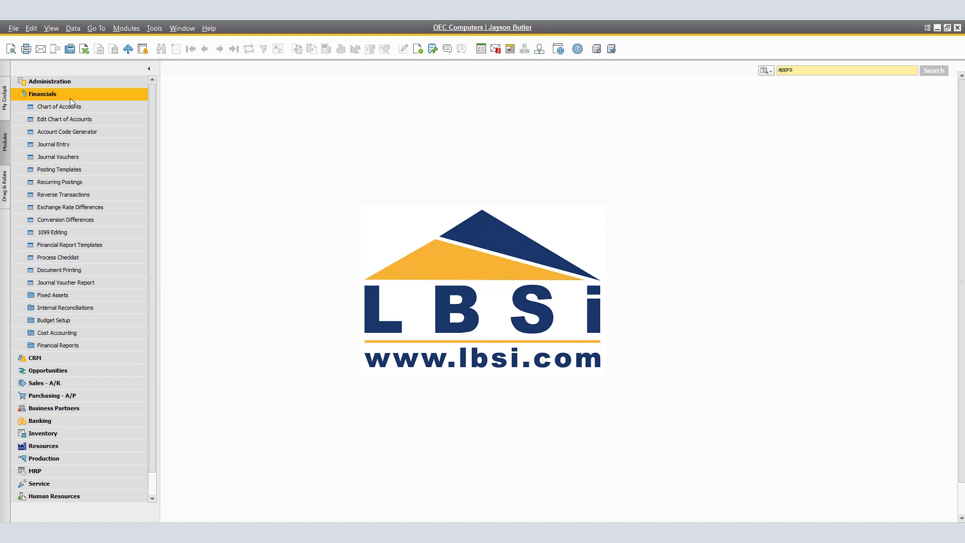
click(106, 270)
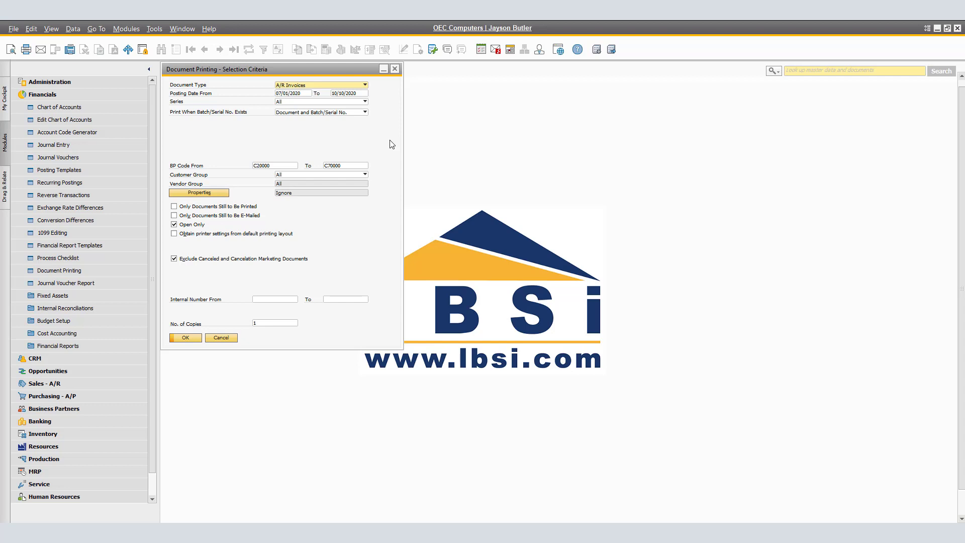
click(365, 84)
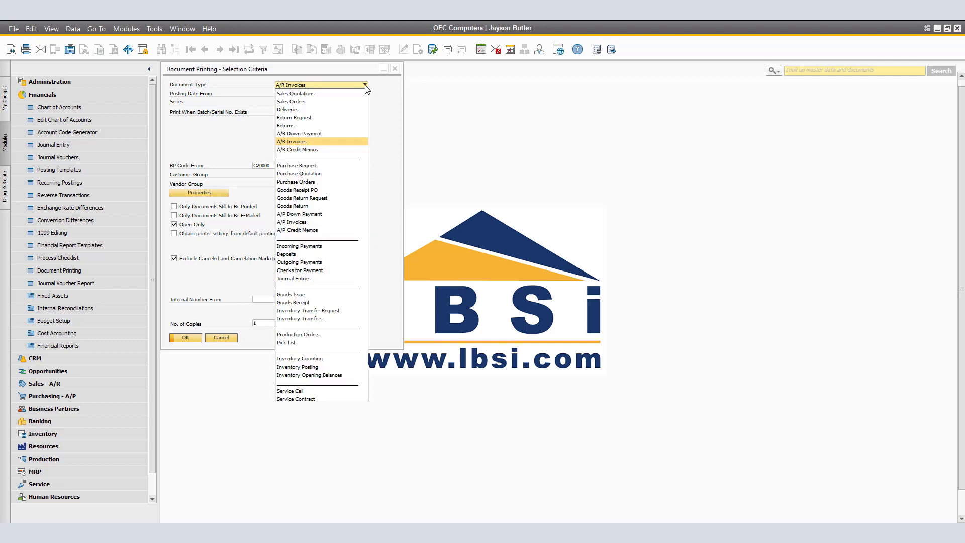
click(322, 142)
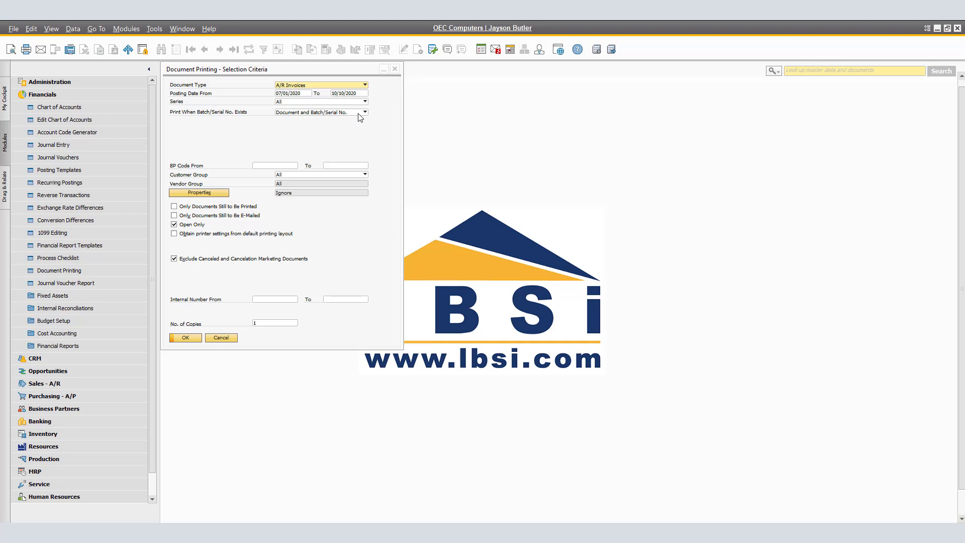
click(361, 114)
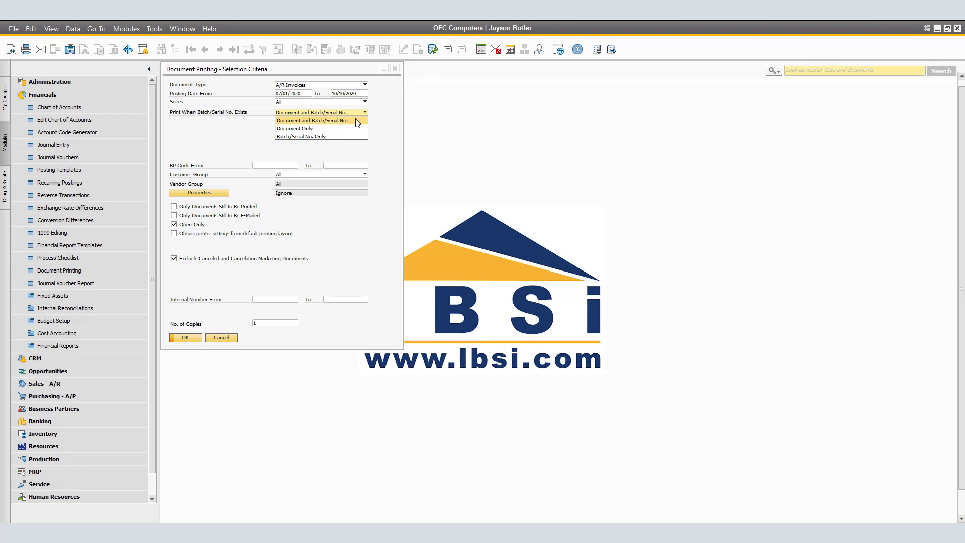
click(356, 121)
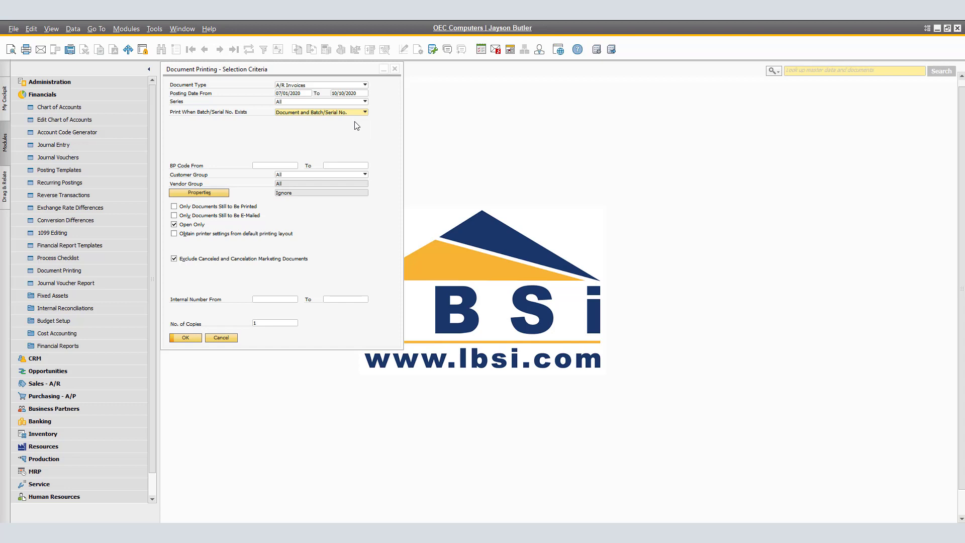
Set the BP Code range from C20000 to C70000.
click(292, 167)
click(296, 166)
click(226, 320)
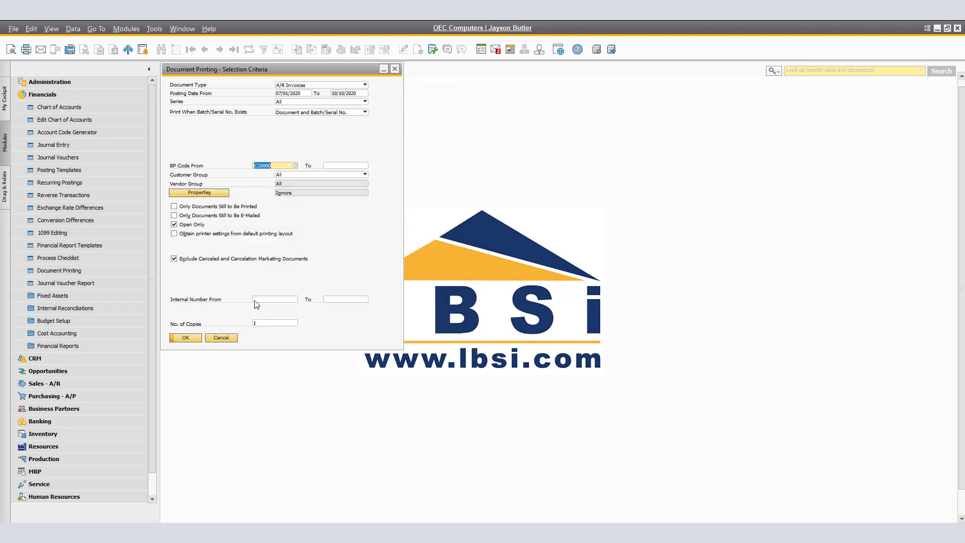
click(351, 166)
click(365, 166)
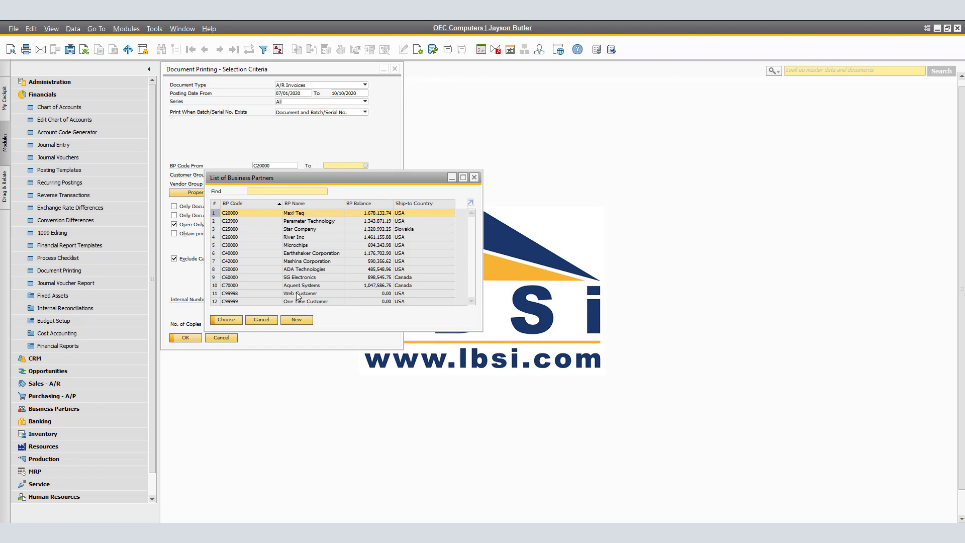
double_click(299, 285)
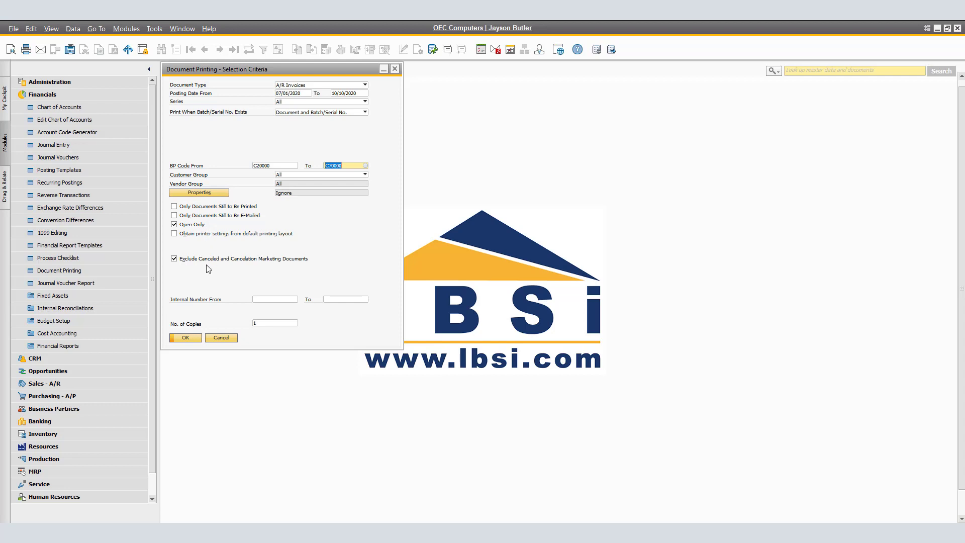
List the matching invoices and select all seven, numbers 1047 to 1059.
click(185, 338)
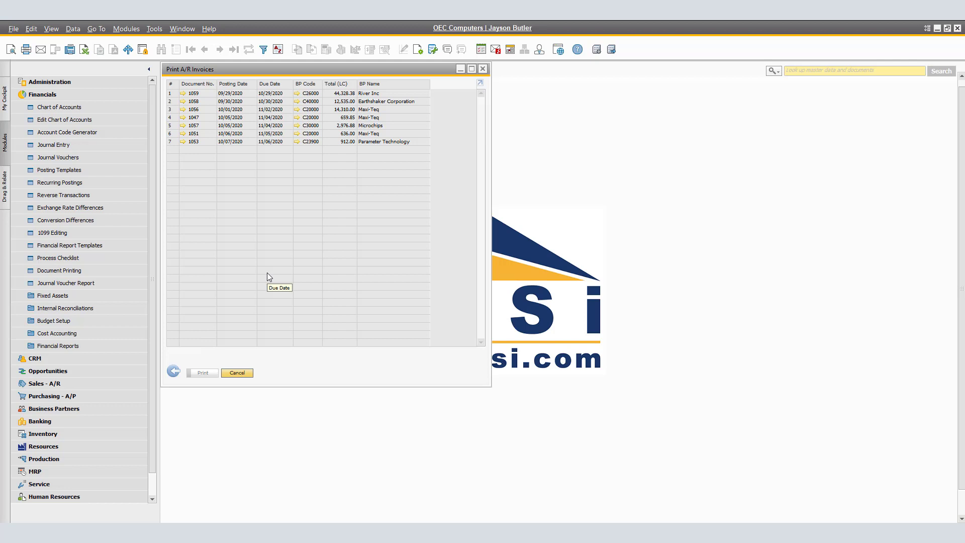
click(173, 94)
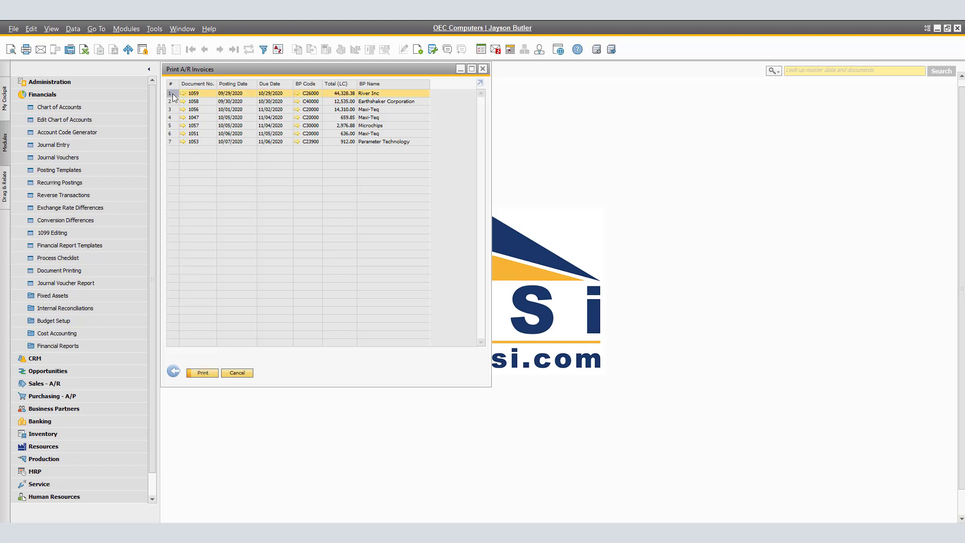
shift+click(172, 125)
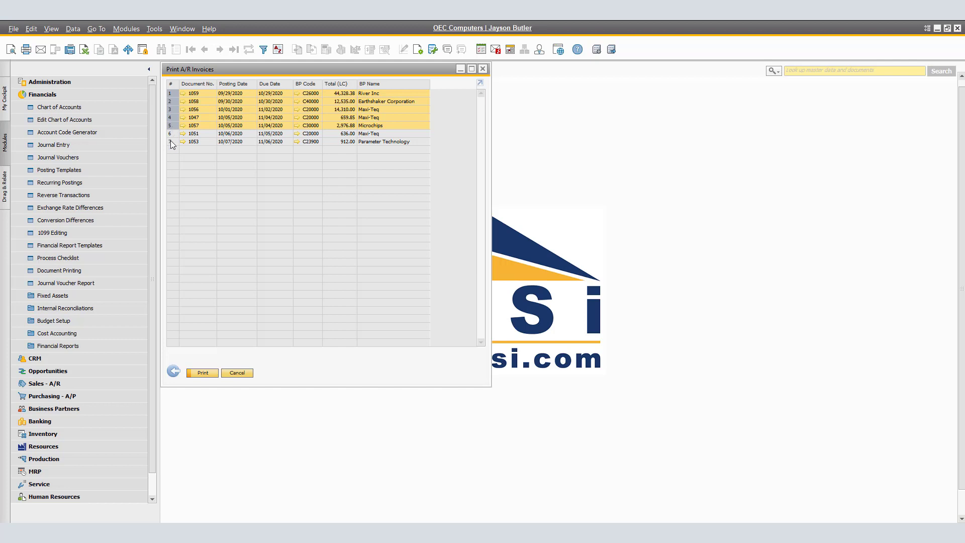
ctrl+click(170, 141)
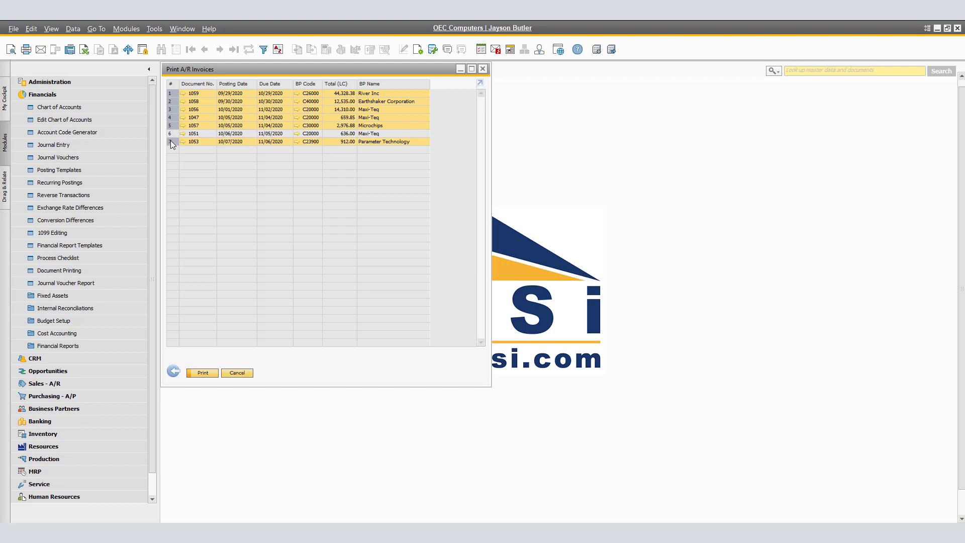
ctrl+click(171, 134)
Send the selected invoices by Outlook e-mail, using Invoice Only as the print format for all.
click(15, 30)
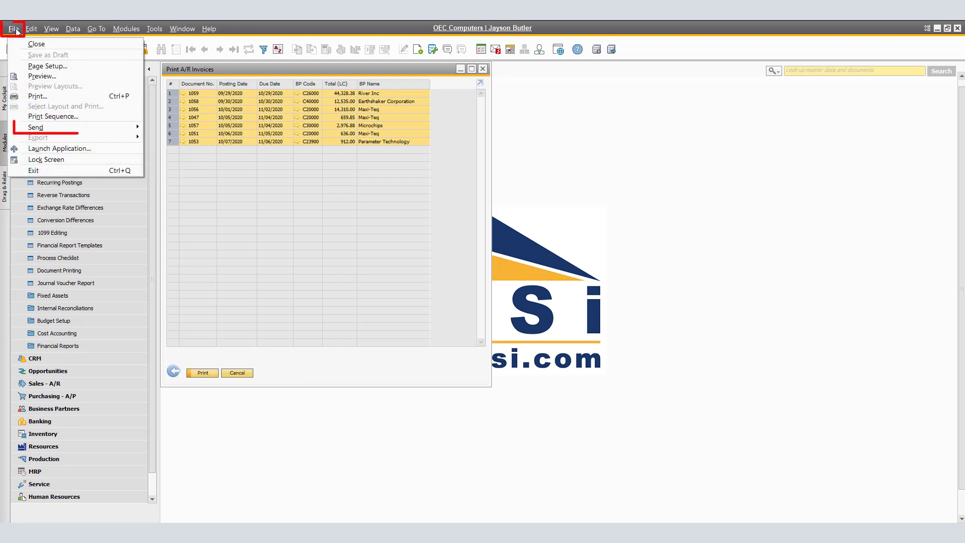
mouse_move(75, 128)
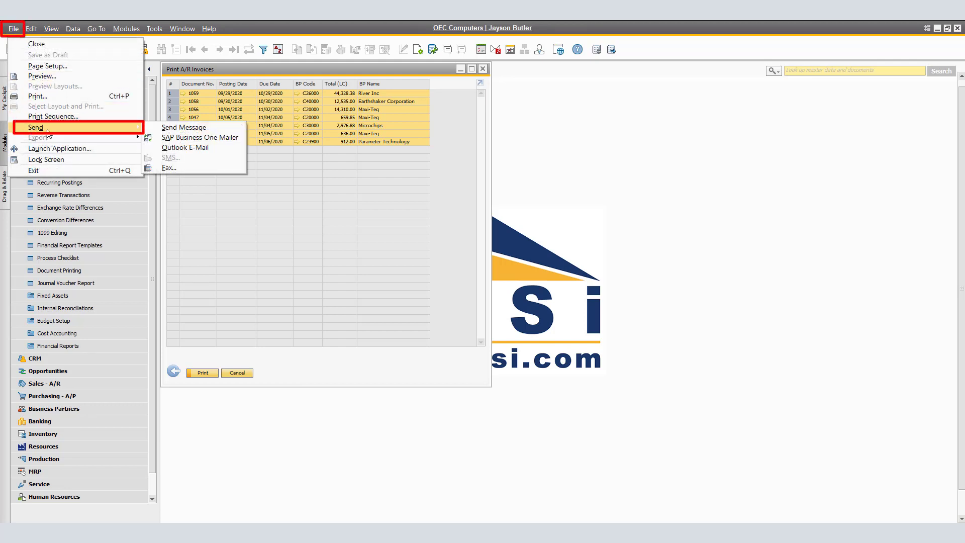
click(192, 149)
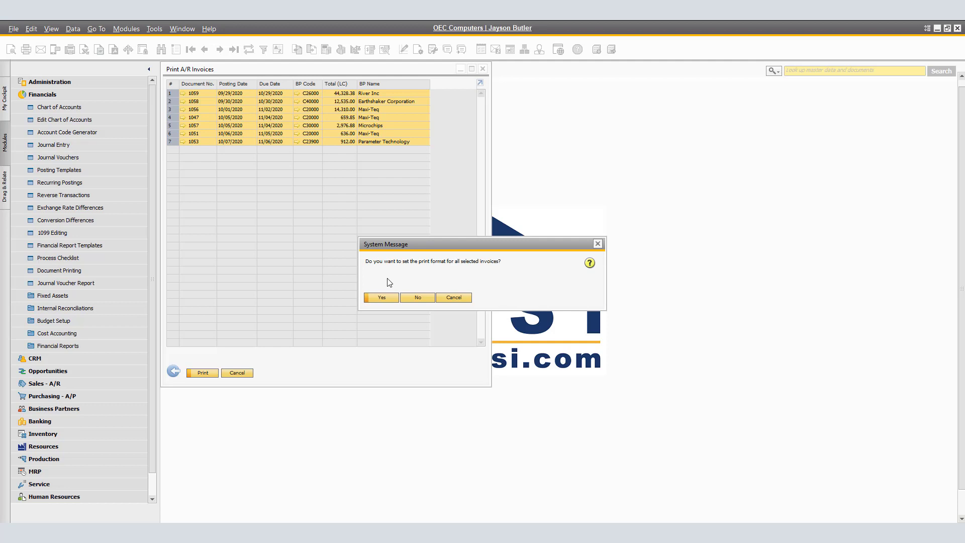
click(383, 297)
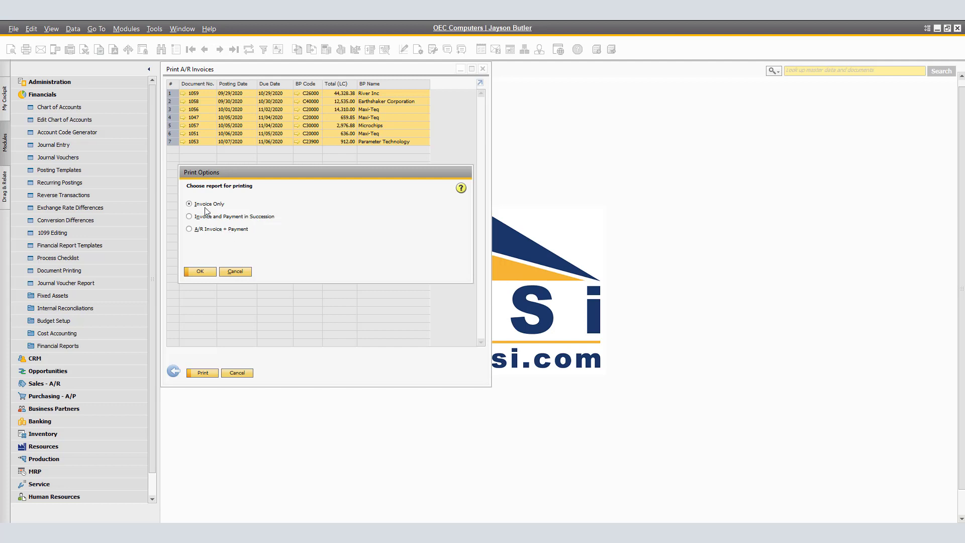
click(200, 272)
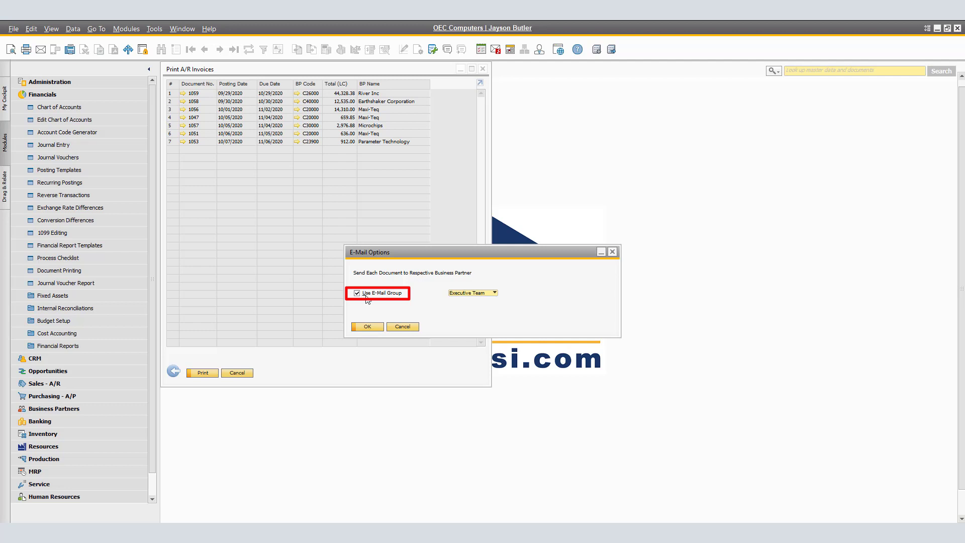
Choose Executive Team as the e-mail group for the invoice e-mails and confirm.
click(494, 293)
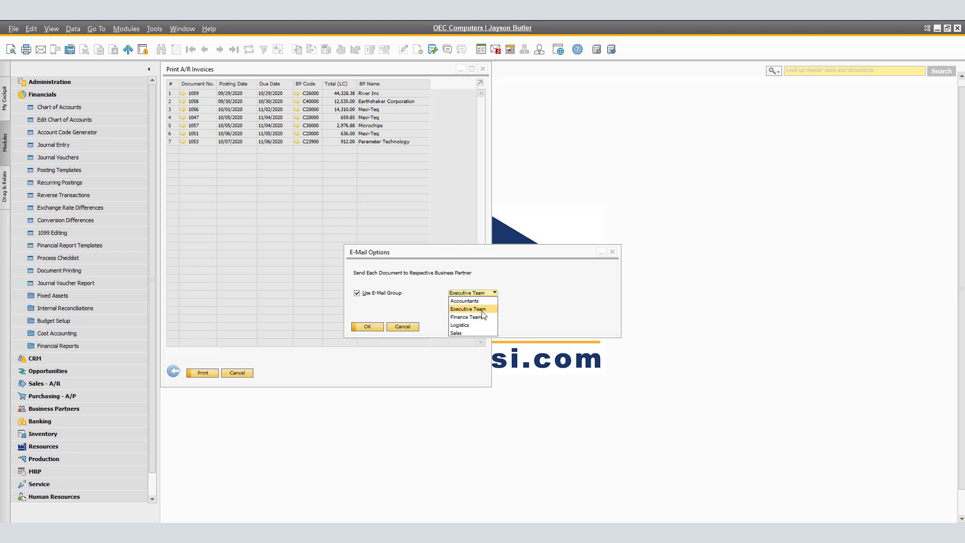
click(482, 309)
click(368, 327)
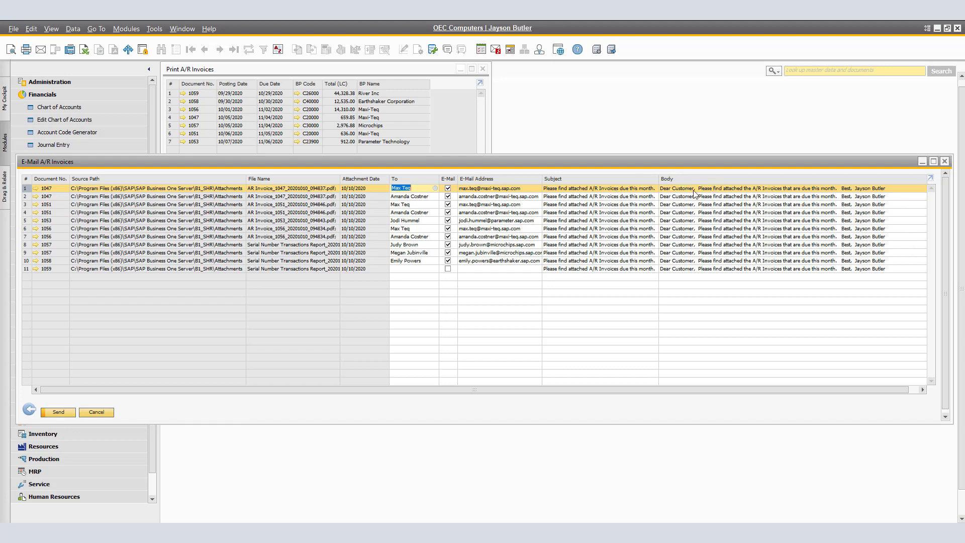
View the first e-mail's full subject text in Row Text Details, then cancel.
double_click(639, 190)
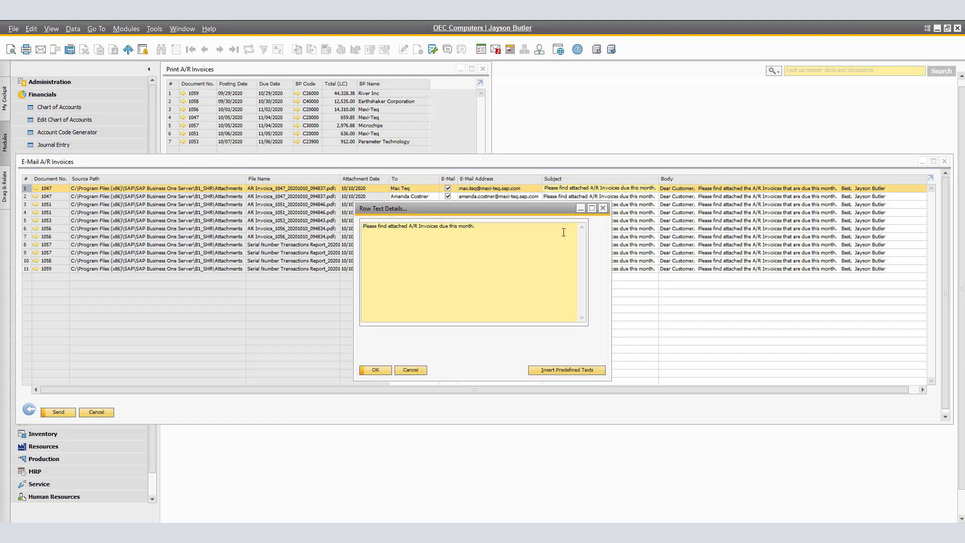
drag(480, 229, 363, 226)
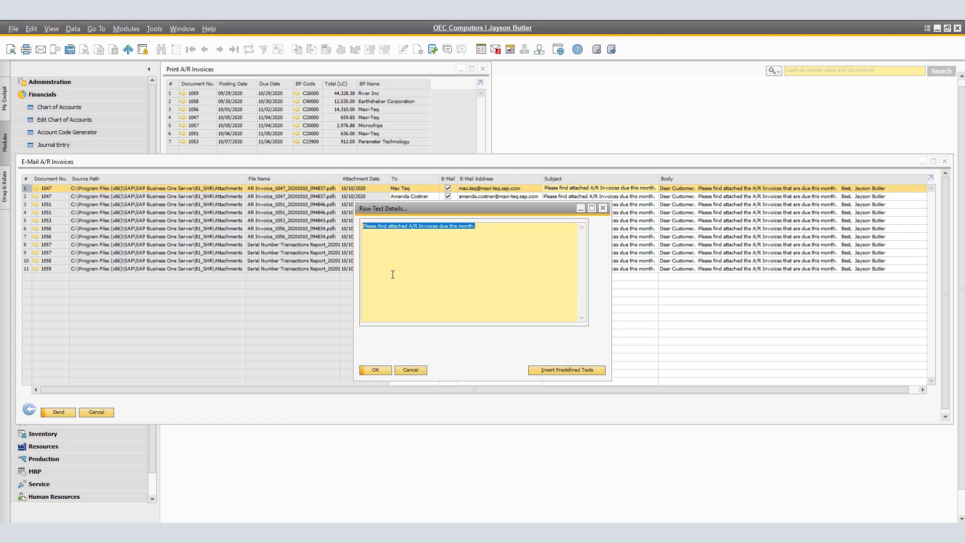
click(409, 370)
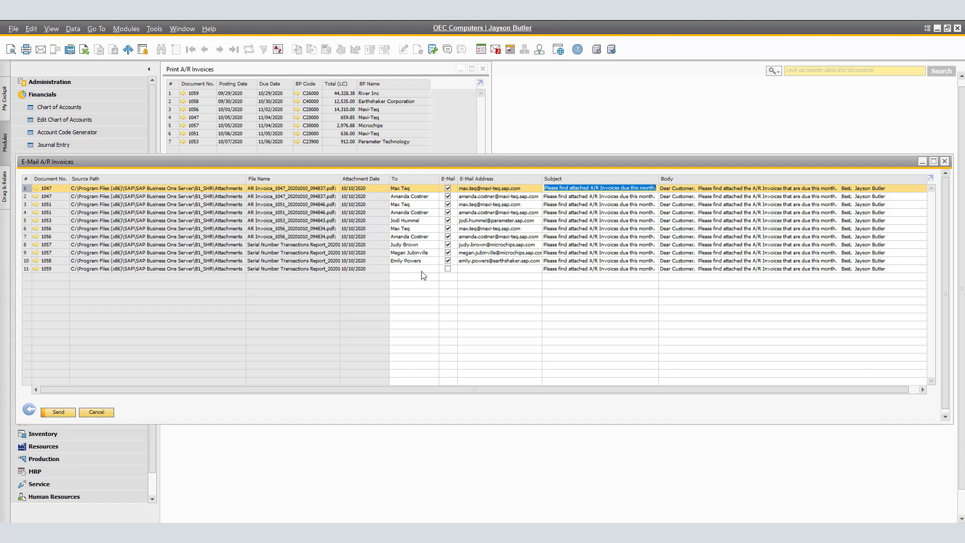
From invoice 1059, open River Inc's business partner record and view its second contact person.
click(37, 269)
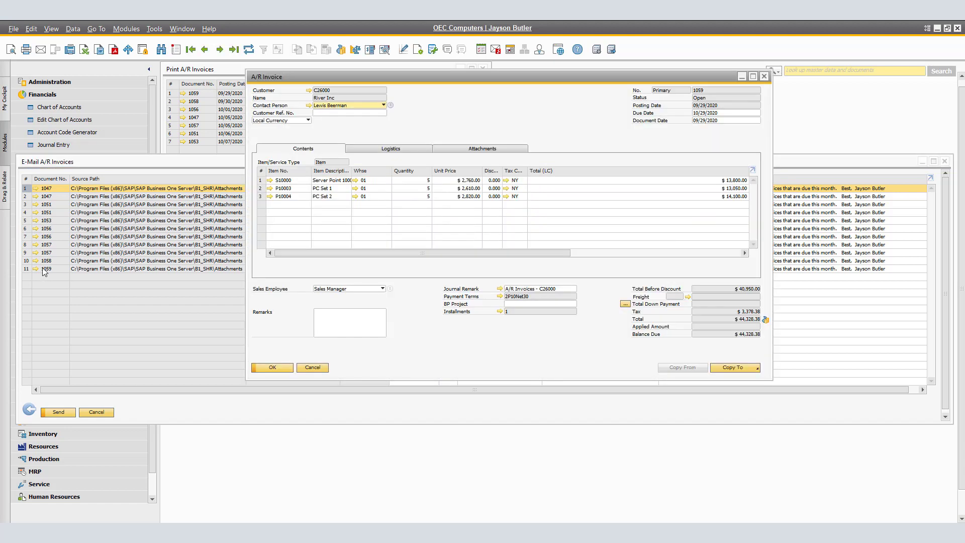
click(309, 91)
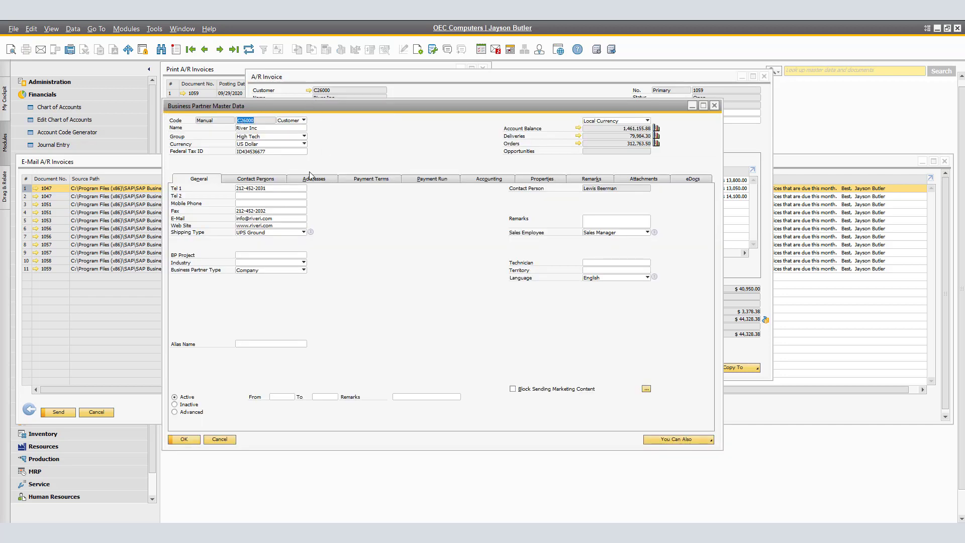
click(269, 180)
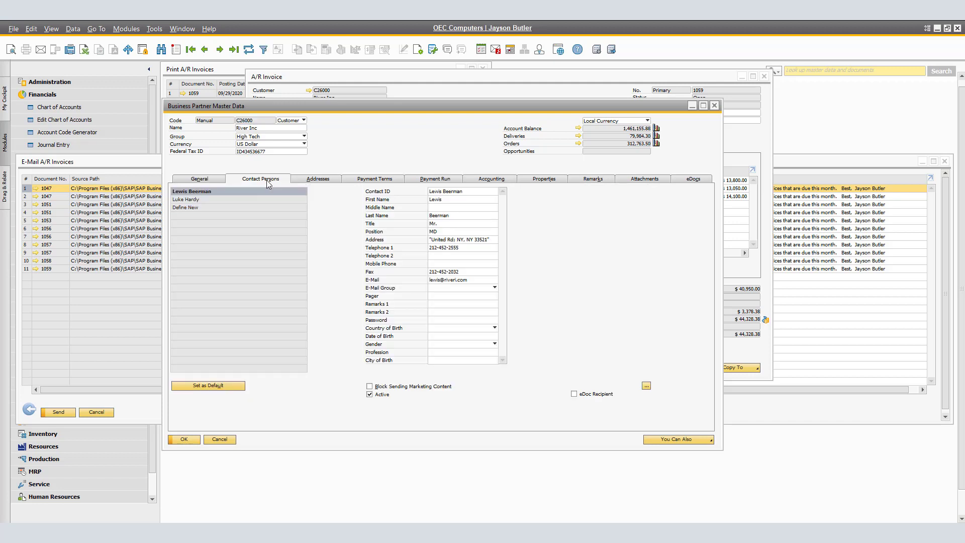
click(199, 201)
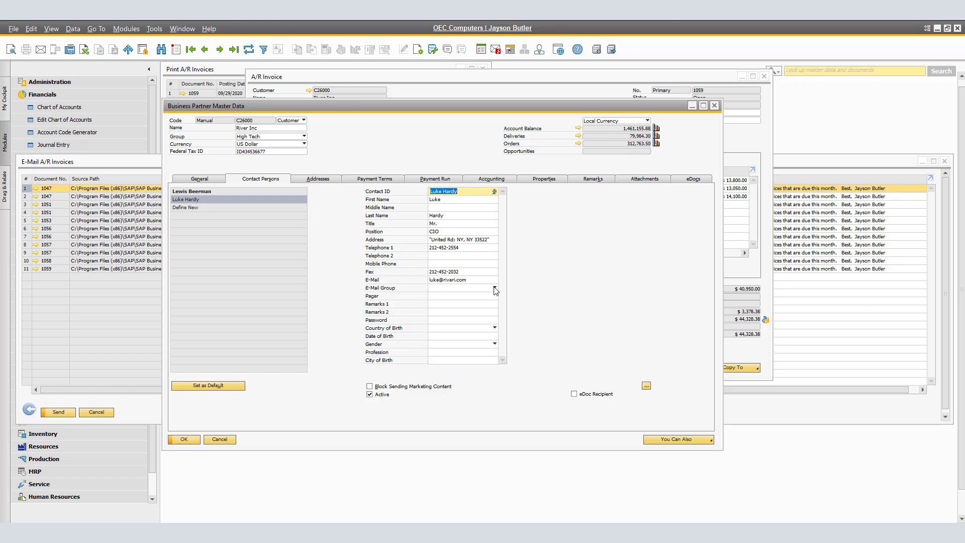
Assign the CIO contact to the Executive Team e-mail group, save, and close back to the list.
click(495, 289)
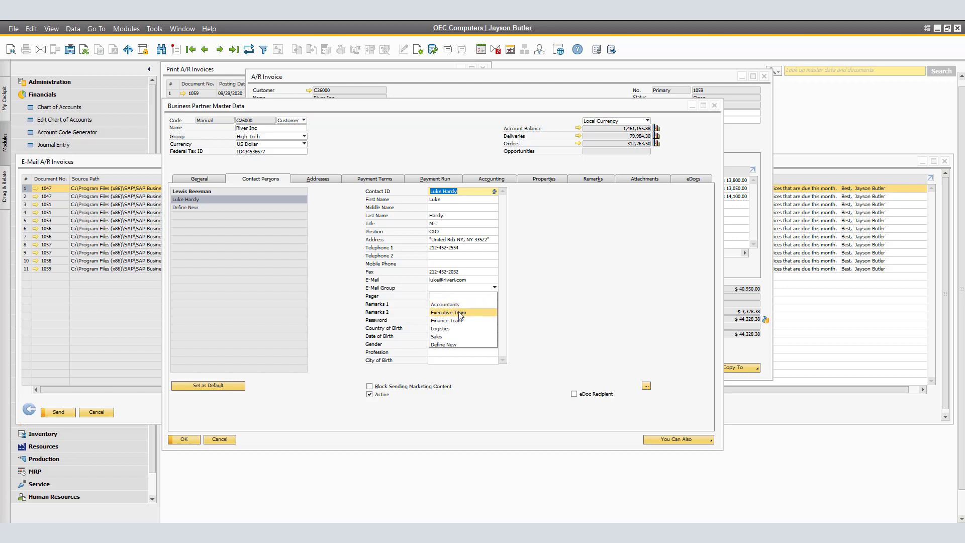
click(472, 313)
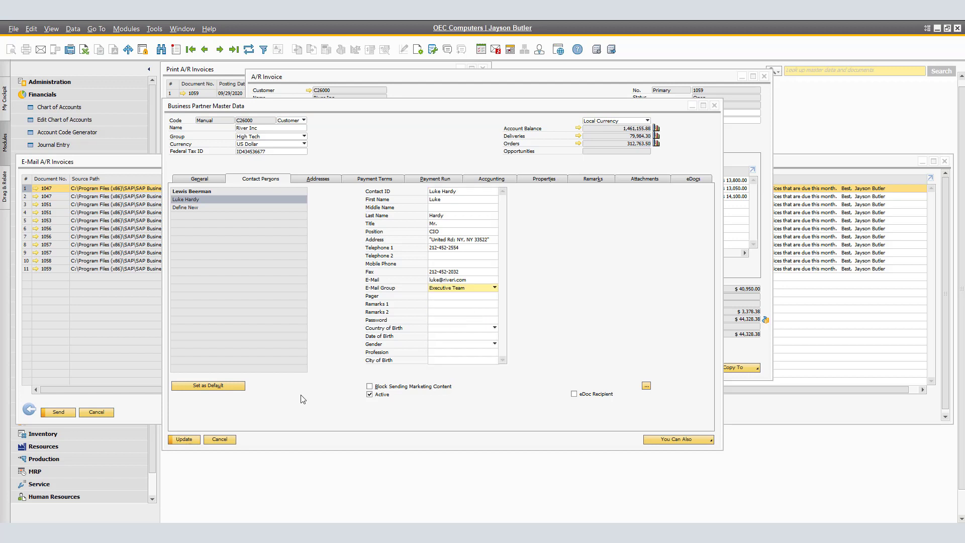
click(183, 439)
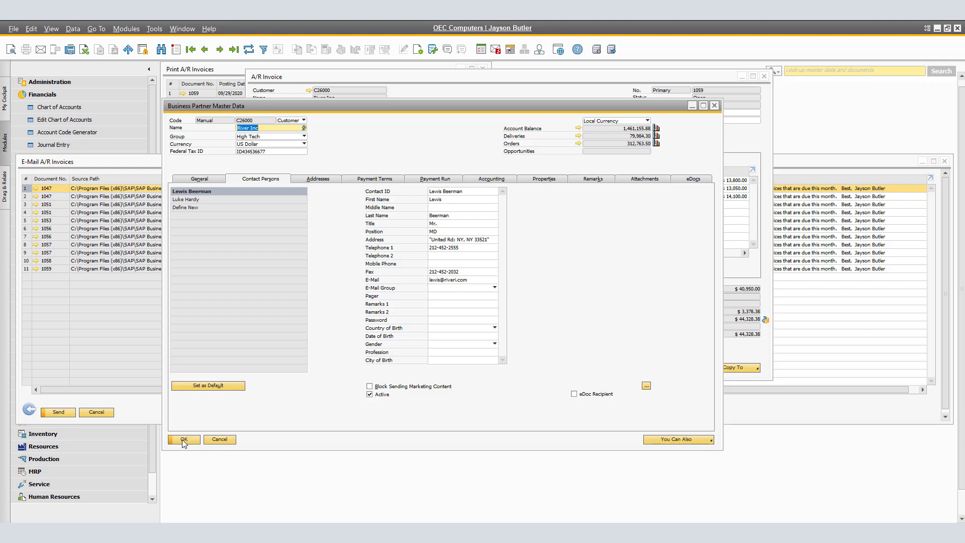
click(182, 440)
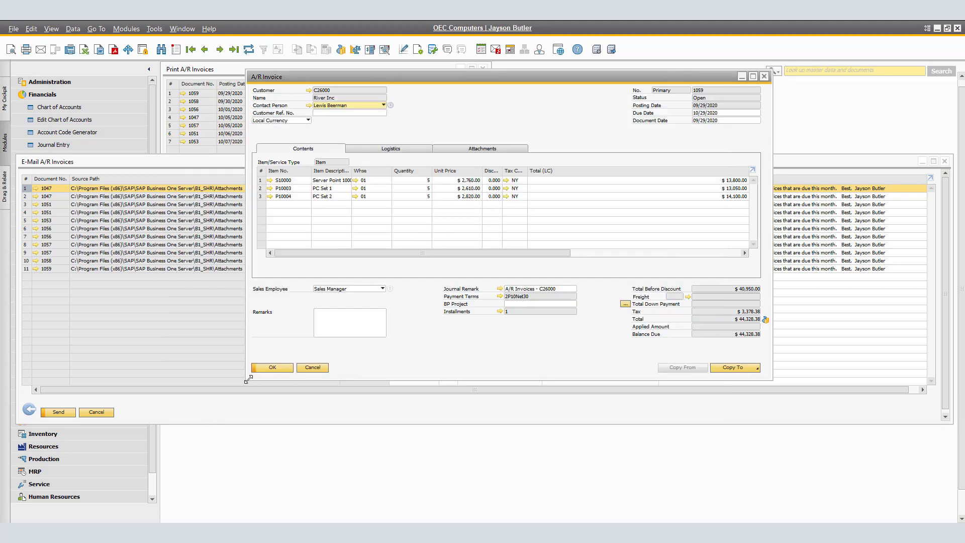
click(270, 367)
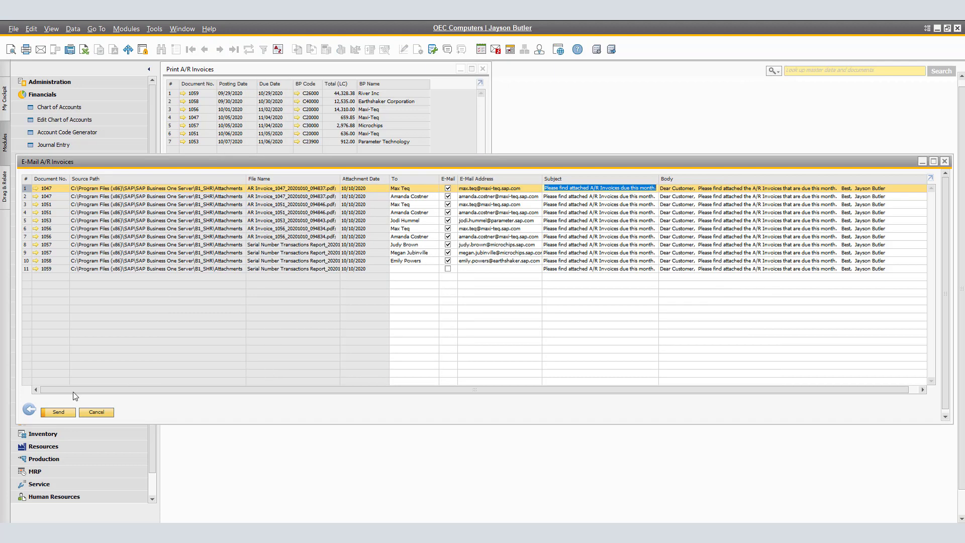
Regenerate the invoice e-mail list with the Executive Team group and send all the e-mails.
click(29, 410)
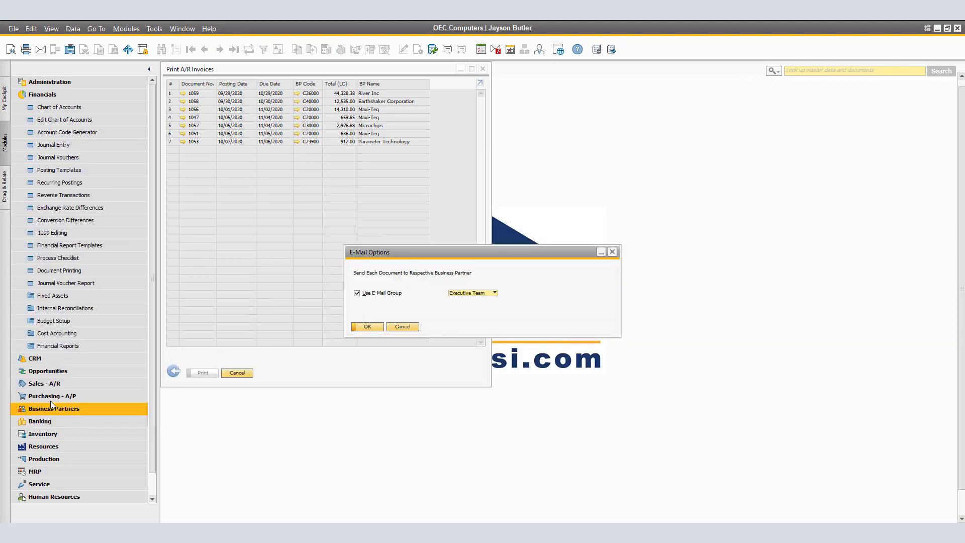
click(366, 327)
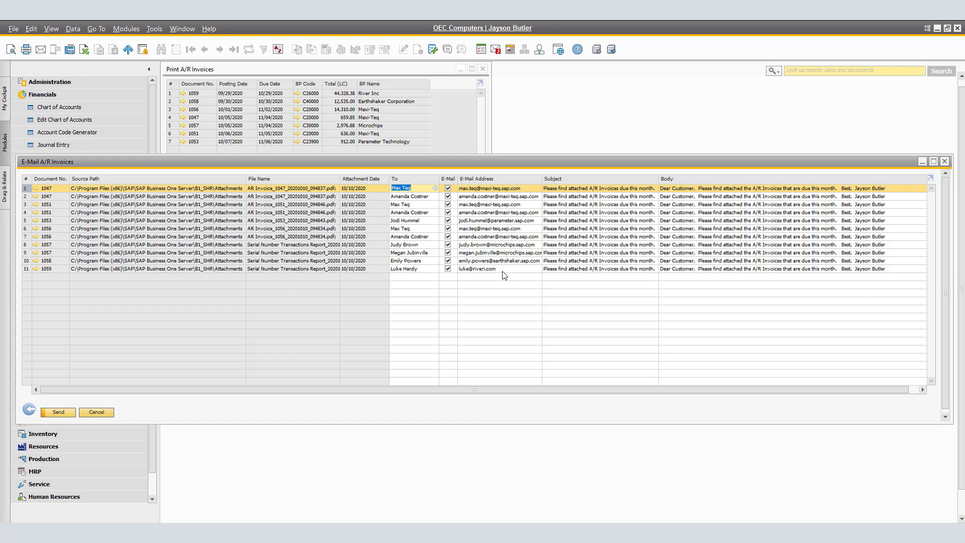
click(58, 412)
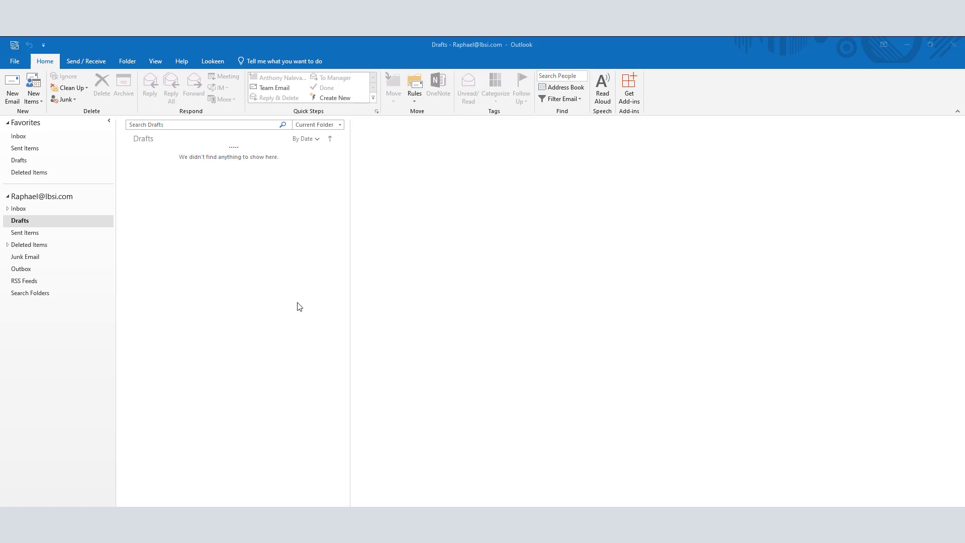
In Sent Items, preview the AR Invoice 1059 PDF attached to the newest message.
click(27, 236)
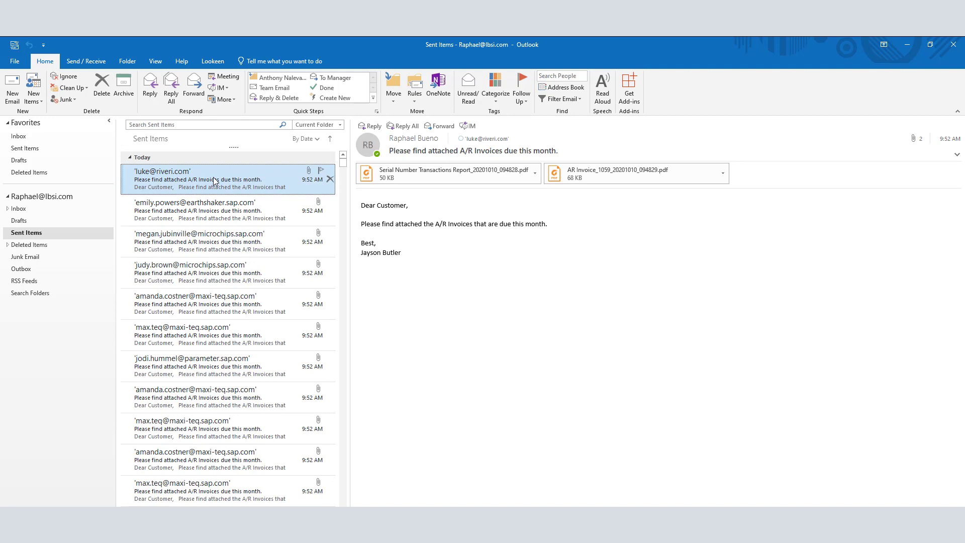
click(647, 179)
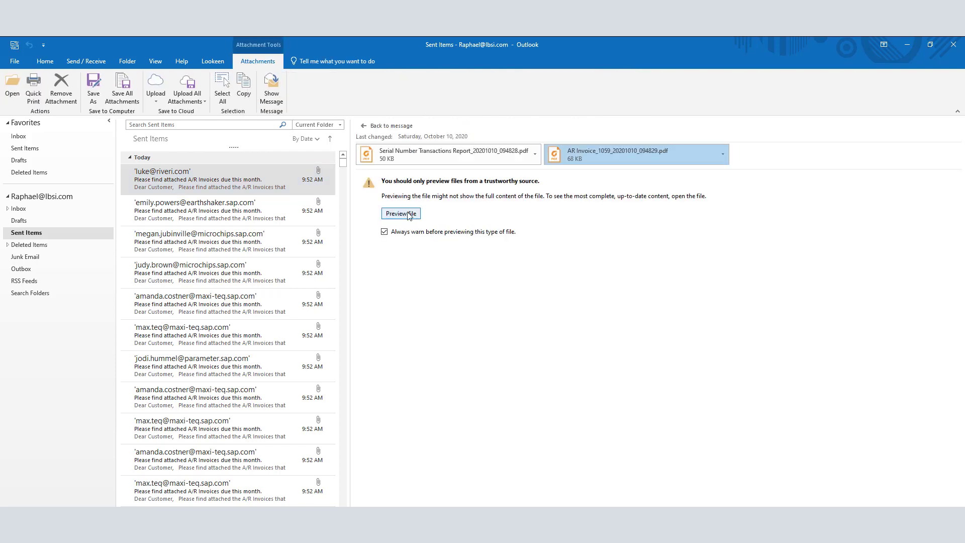
click(402, 214)
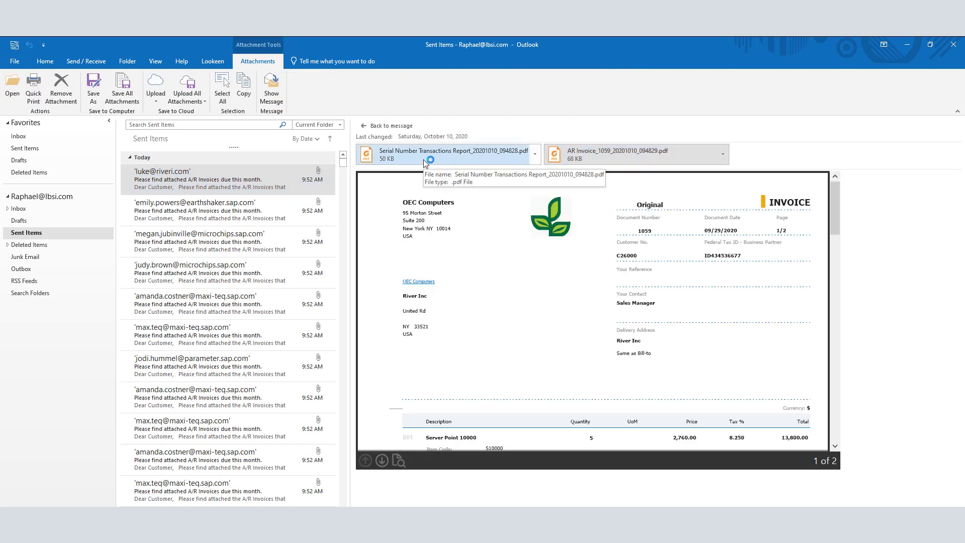
Preview the Serial Number report attached to the same message.
scroll(589, 317, down, 15)
scroll(590, 317, up, 5)
scroll(589, 316, up, 8)
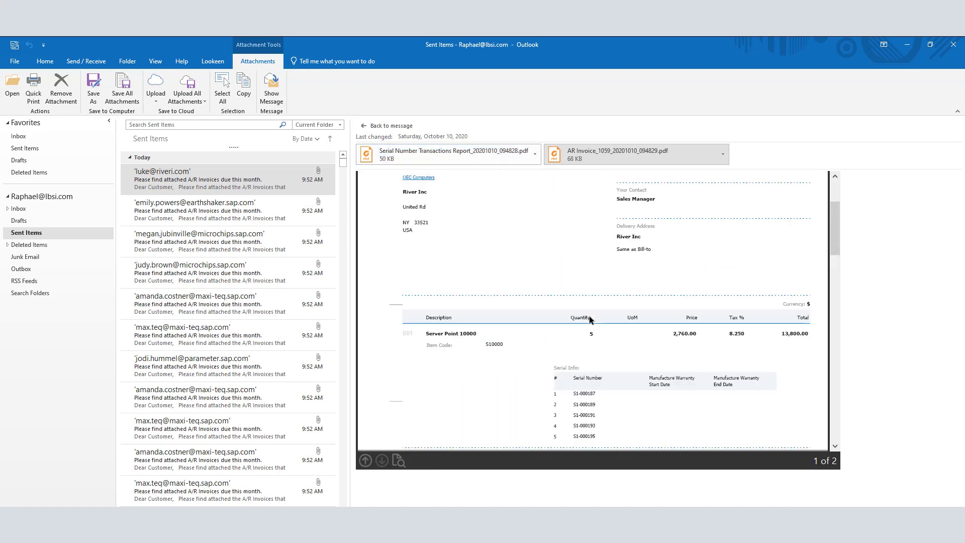
click(454, 162)
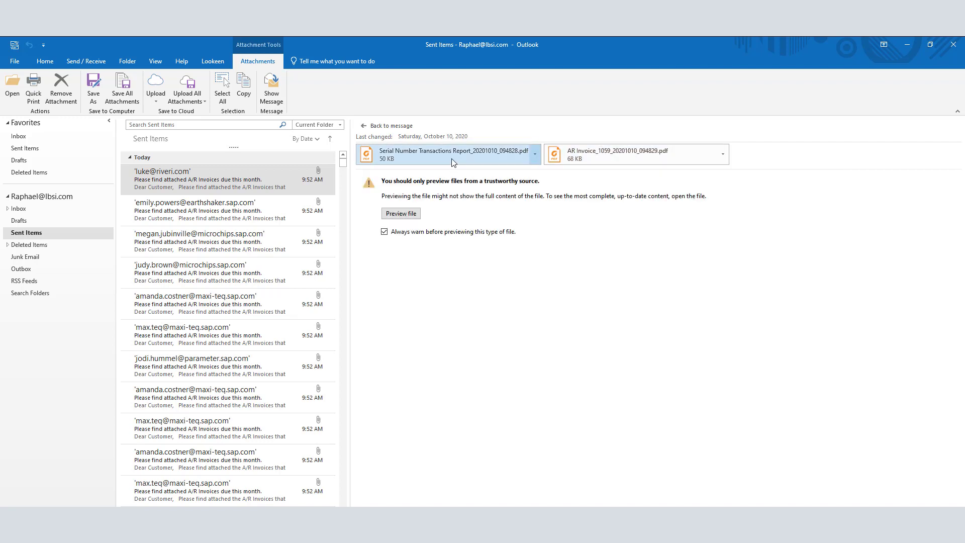
click(395, 216)
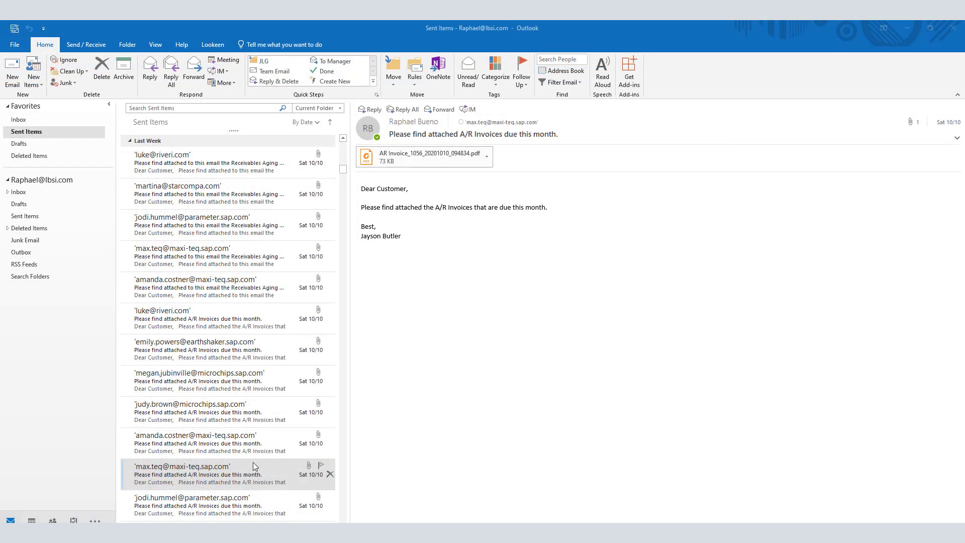
Preview the invoice PDFs in the two Maxi-Teq sent messages, including invoice 1056.
click(250, 451)
click(257, 474)
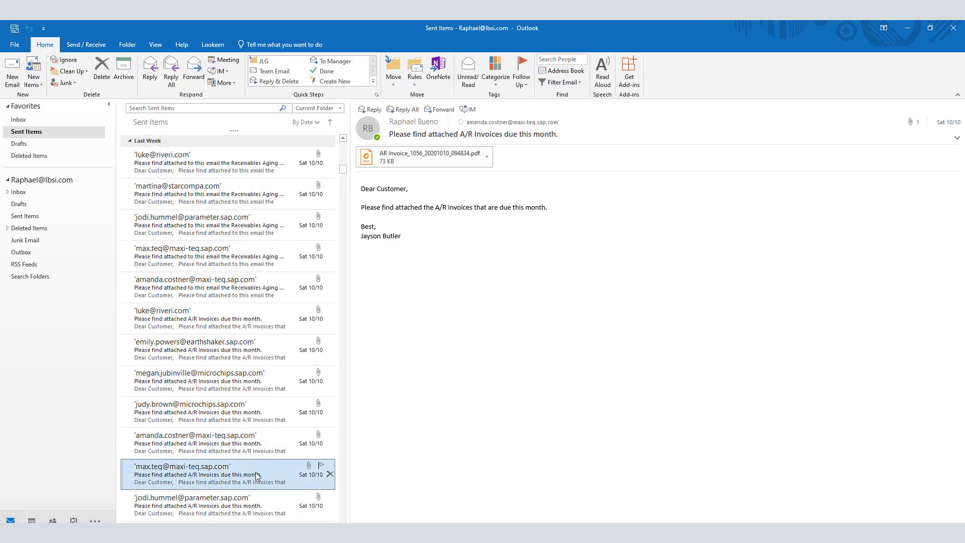
click(418, 157)
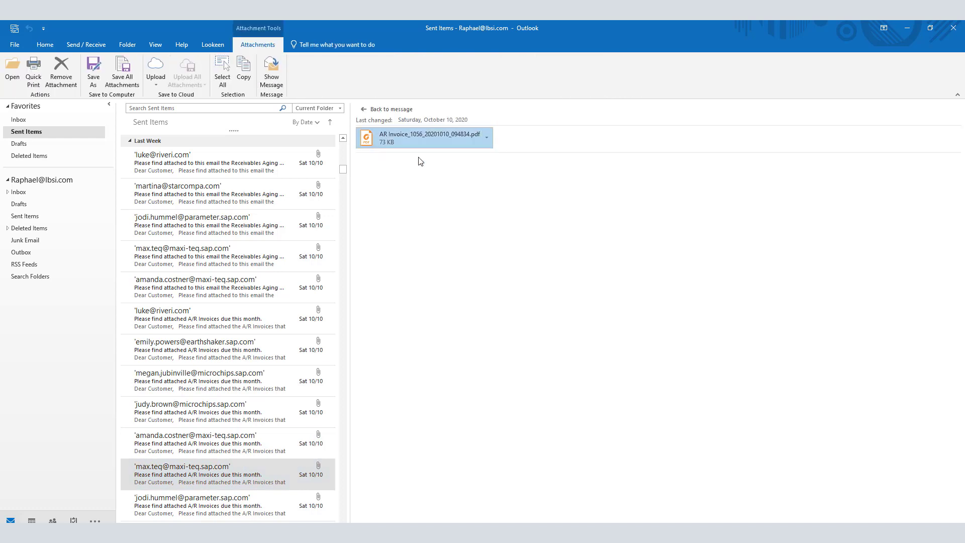
click(403, 196)
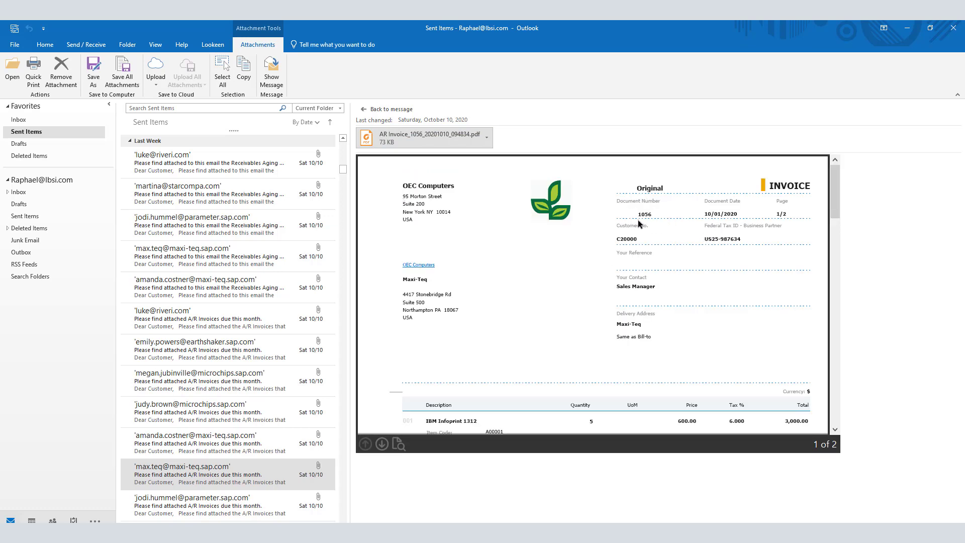
click(180, 445)
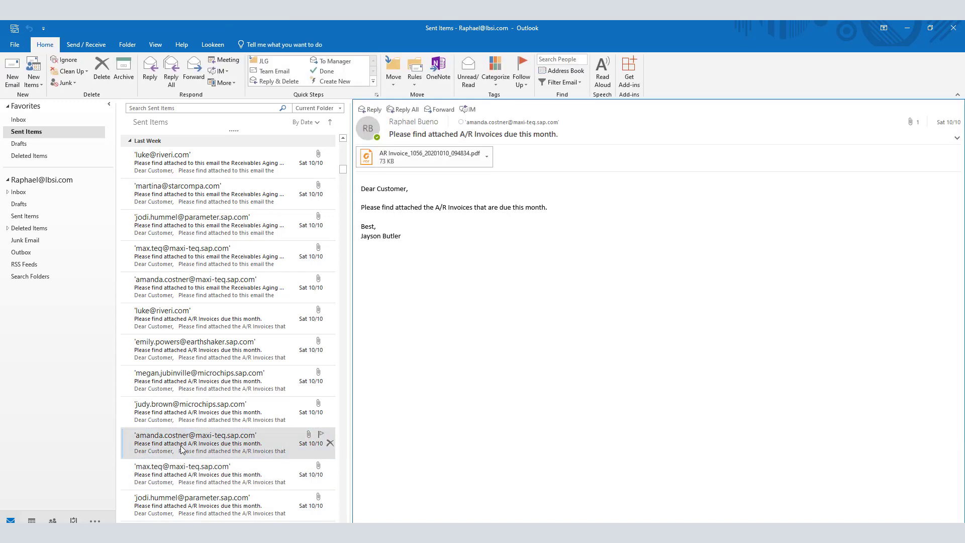
click(407, 152)
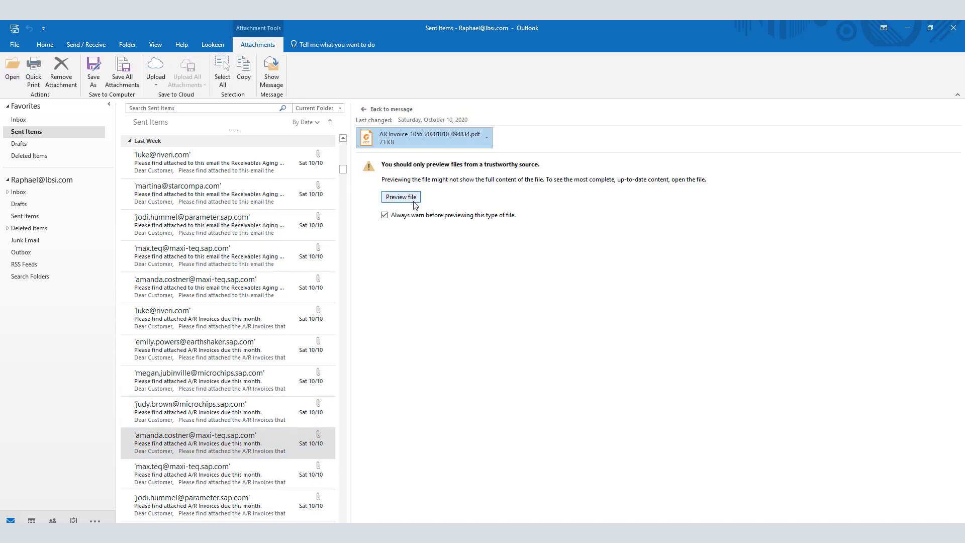
click(413, 198)
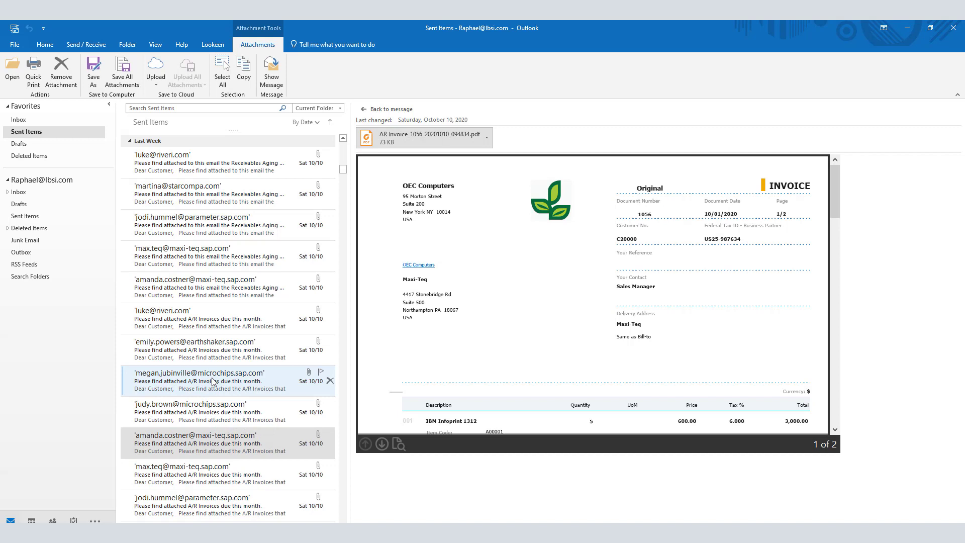
In the Microchips message, preview the AR Invoice 1057, Batch Number and Serial Number report attachments.
click(212, 412)
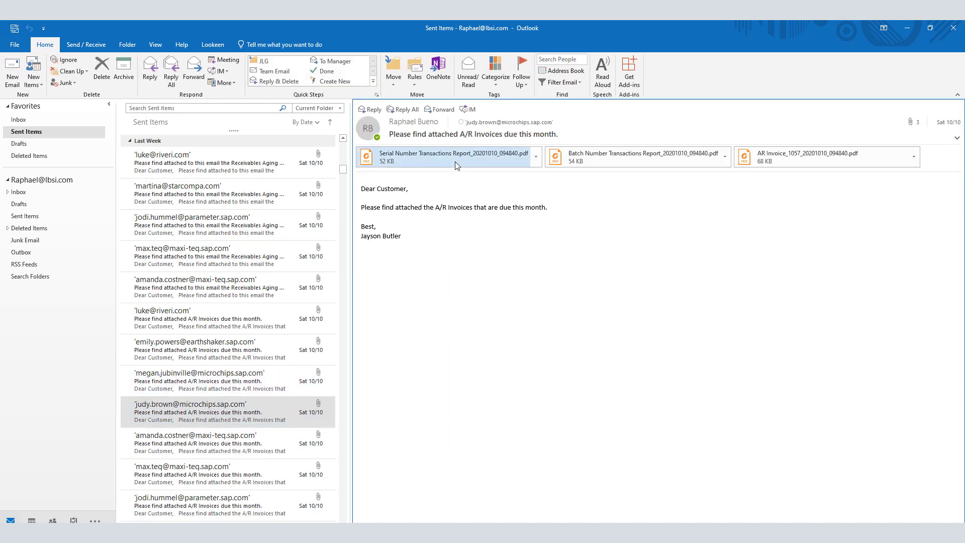
click(800, 158)
click(400, 196)
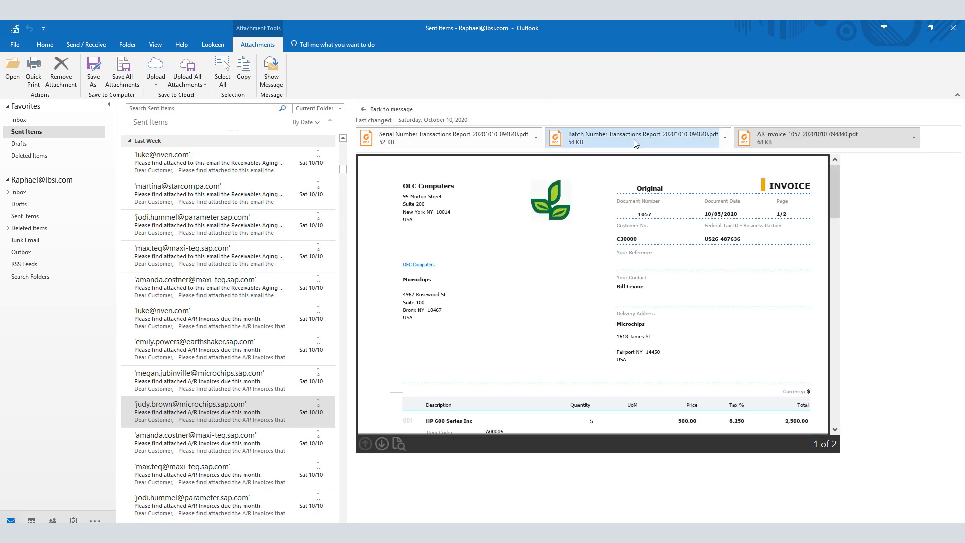
click(634, 140)
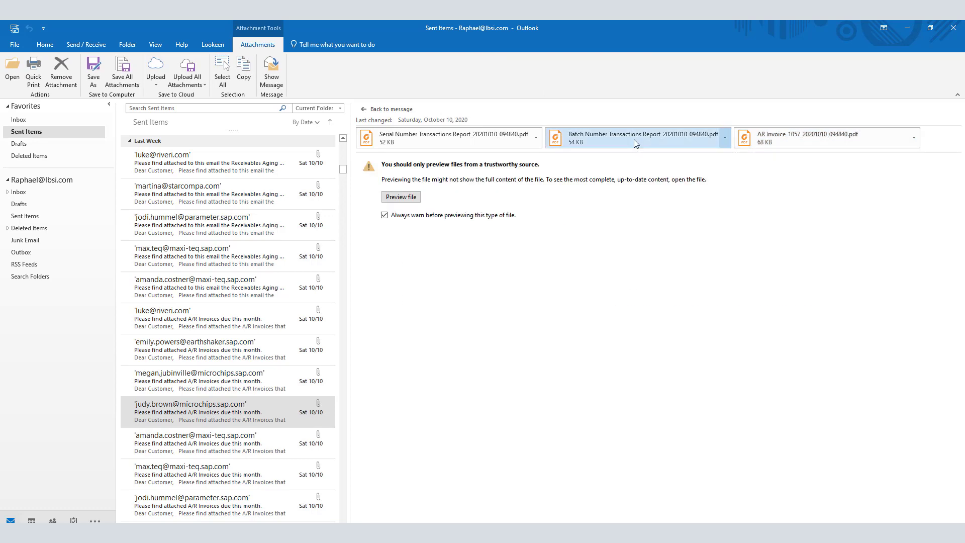
click(402, 197)
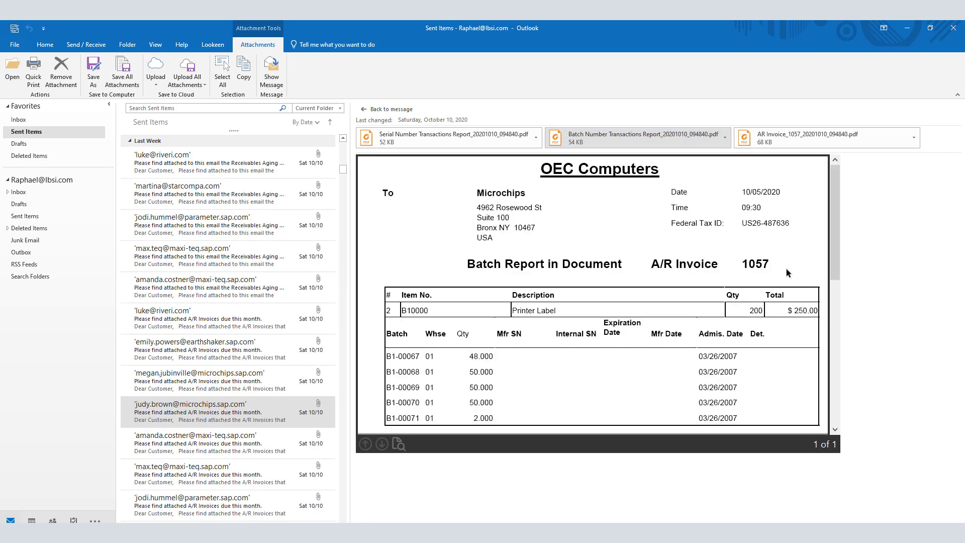
click(465, 146)
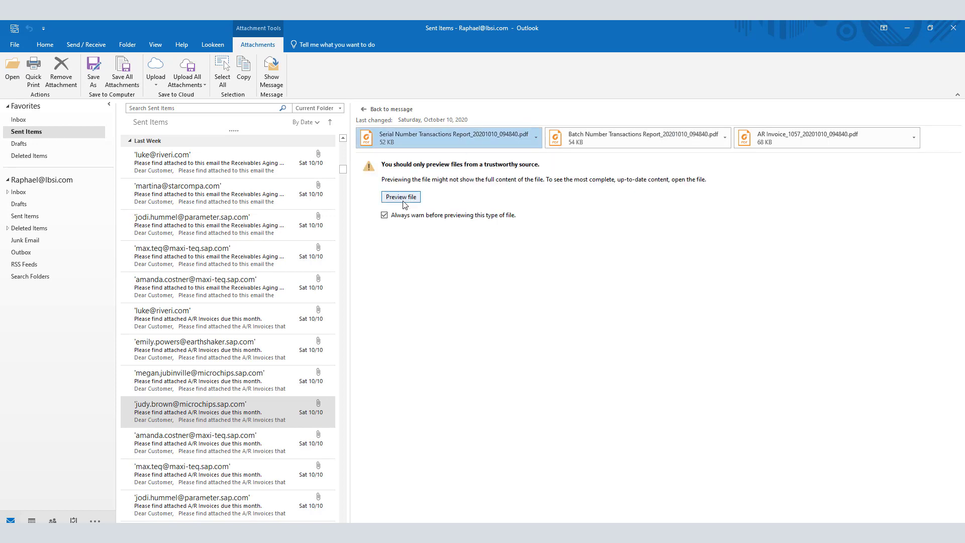
click(404, 198)
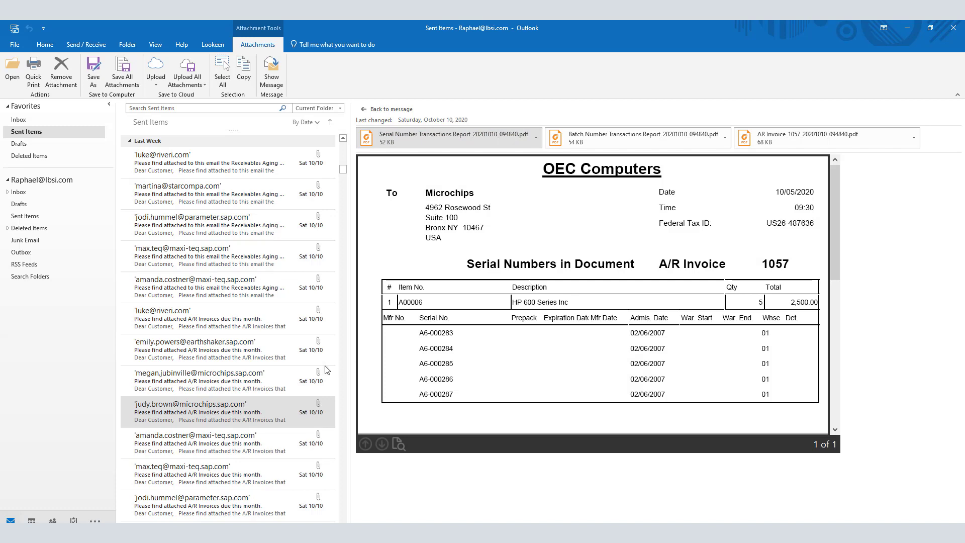
In the other Microchips message, preview invoice 1057, the Batch Number report and Serial Number Transactions Report.
click(228, 385)
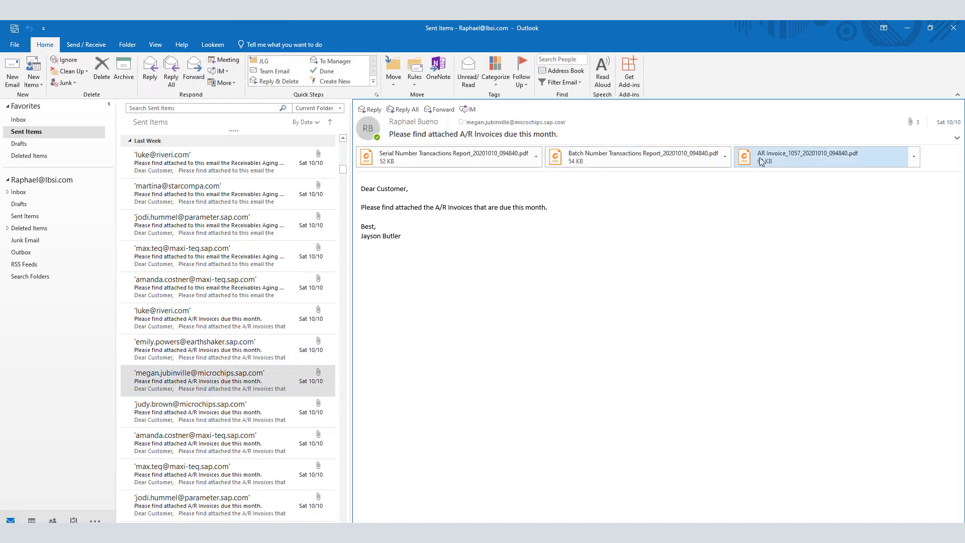
click(794, 160)
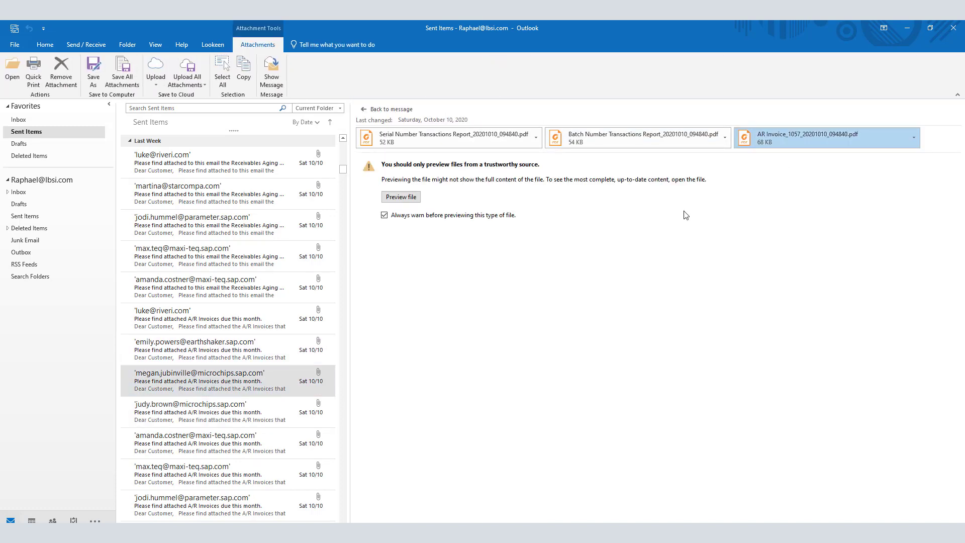
click(404, 203)
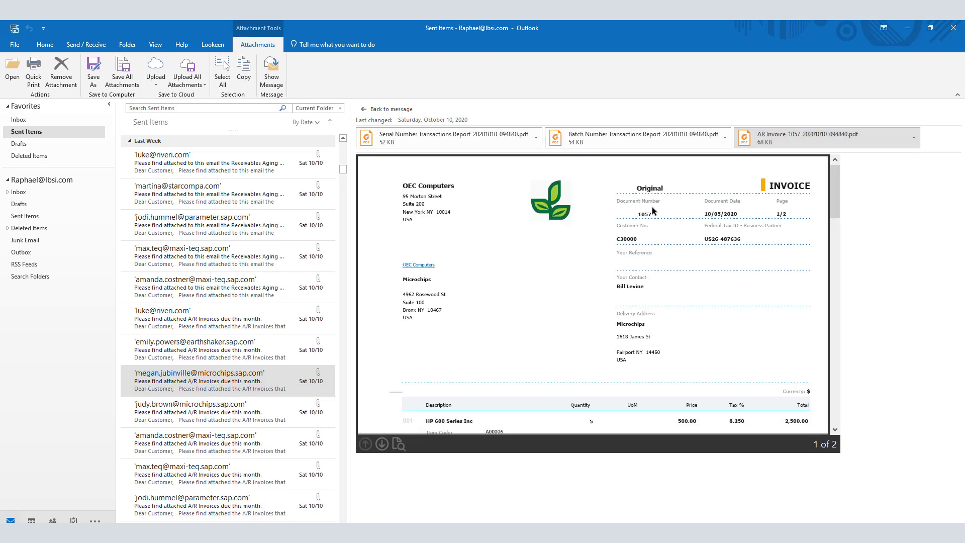
click(618, 138)
click(394, 200)
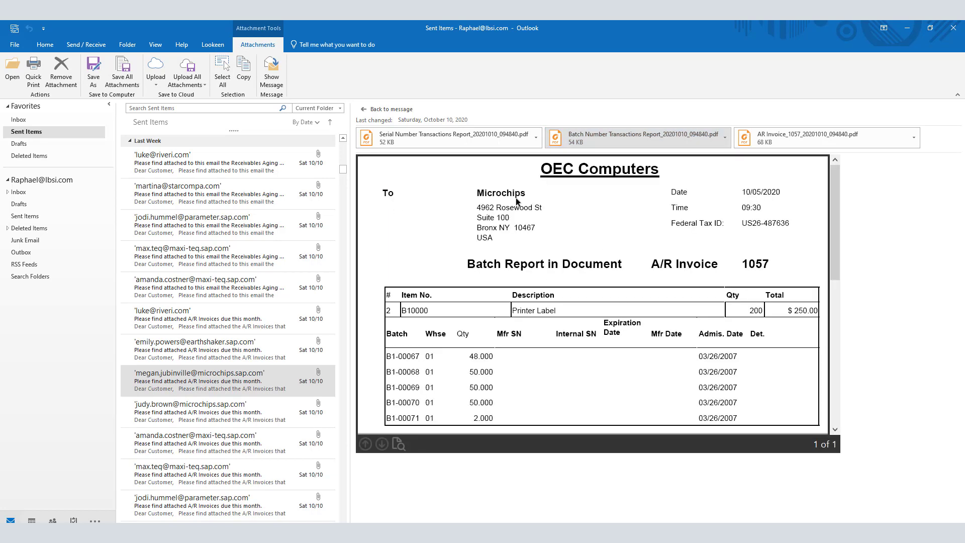
click(442, 138)
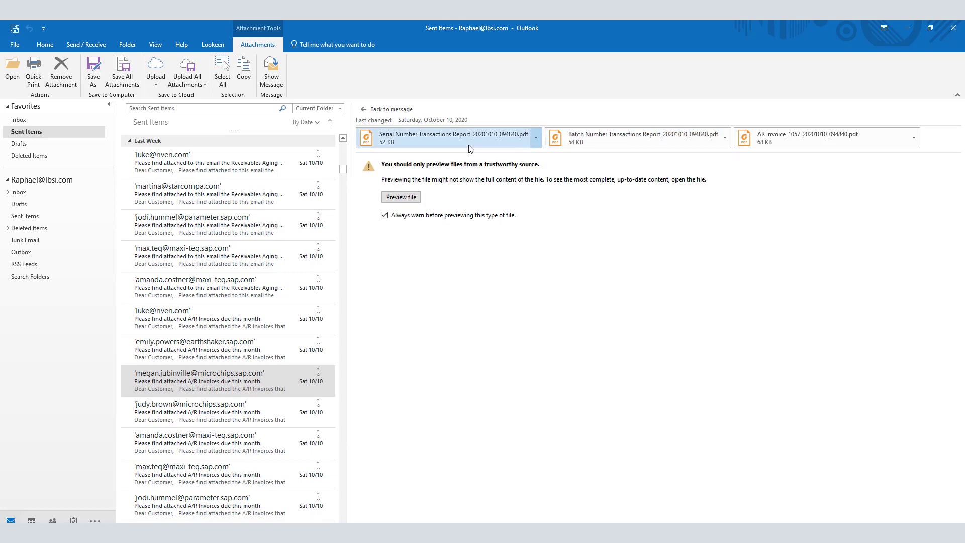
click(411, 198)
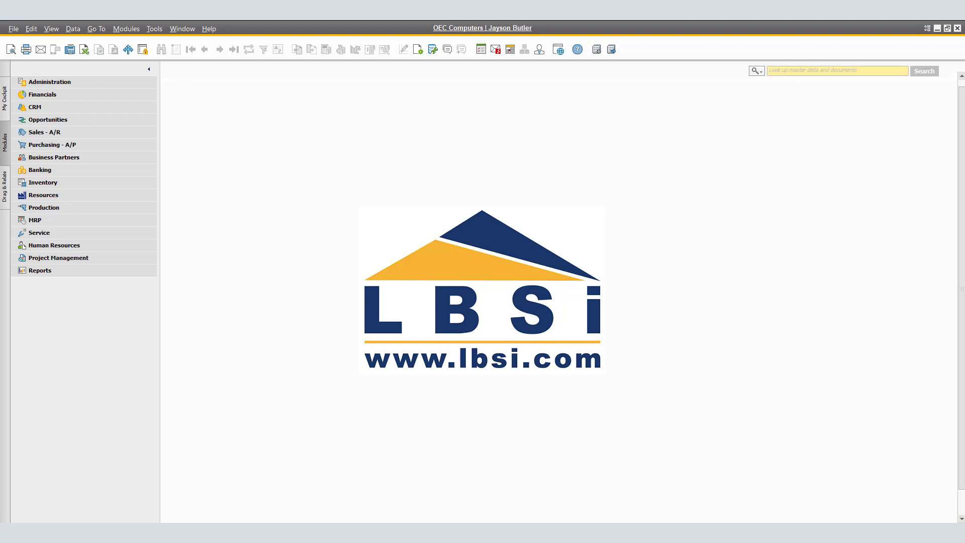
Open Customer Receivables Aging under Financials > Financial Reports > Accounting > Aging with Posting Date From -90.
click(90, 98)
click(118, 335)
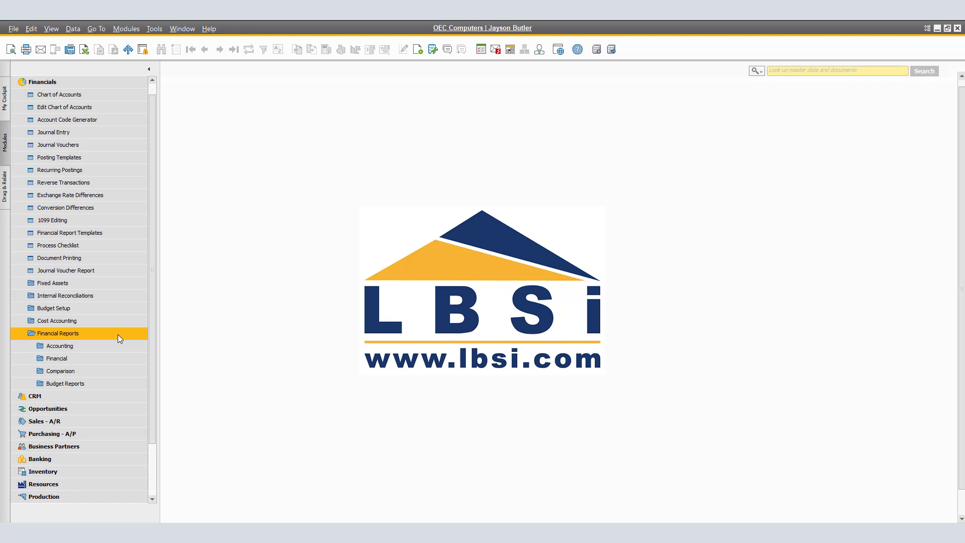
click(113, 346)
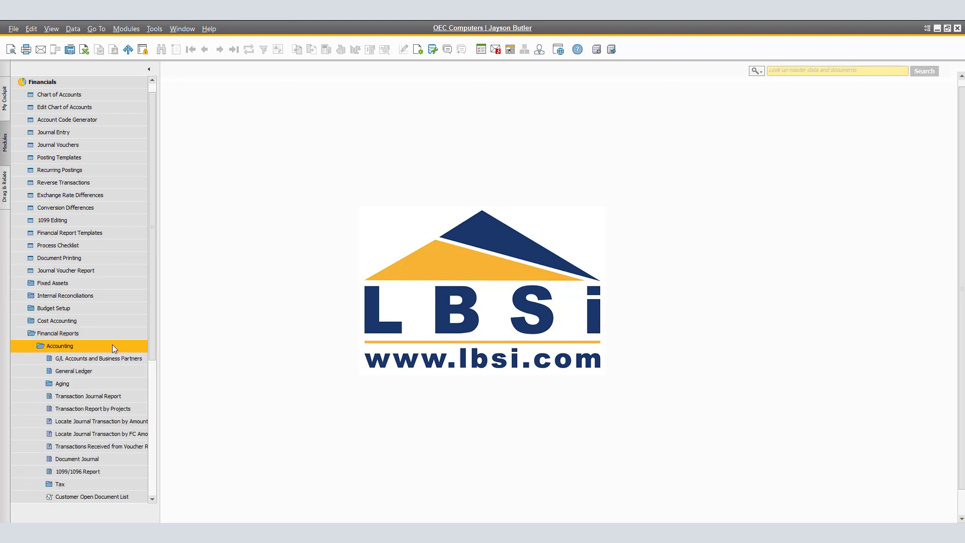
click(102, 380)
click(137, 396)
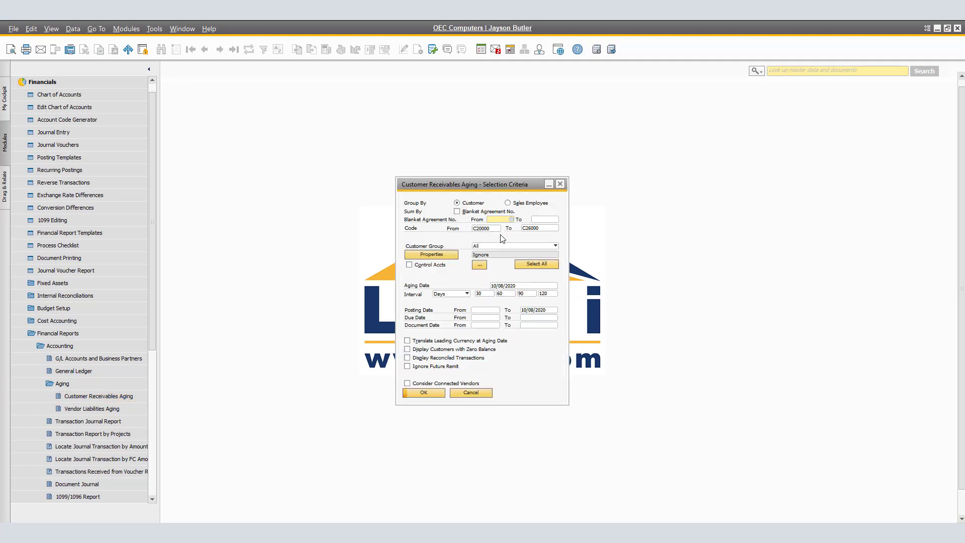
click(493, 311)
text(-90)
Run the aging report and set up Outlook e-mailing with the Accountants e-mail group.
click(433, 393)
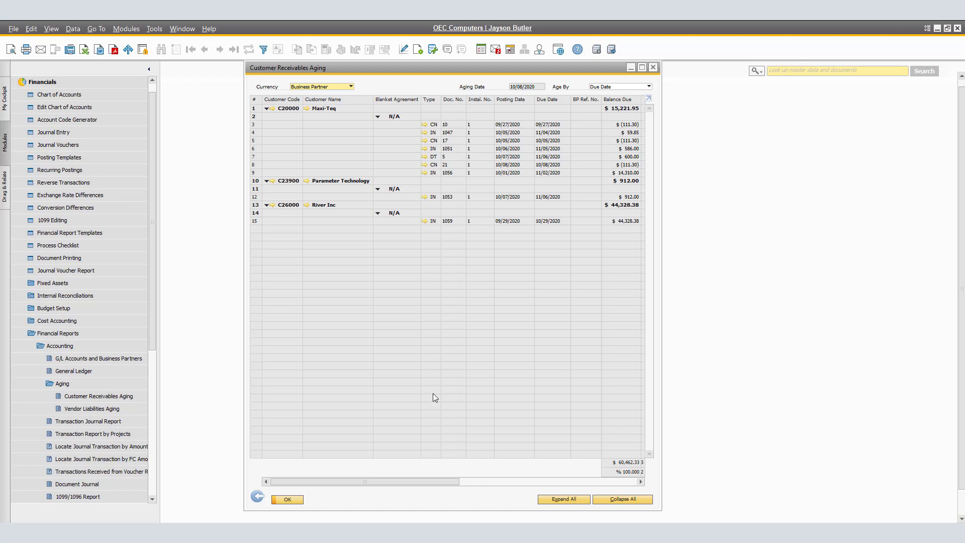
click(14, 28)
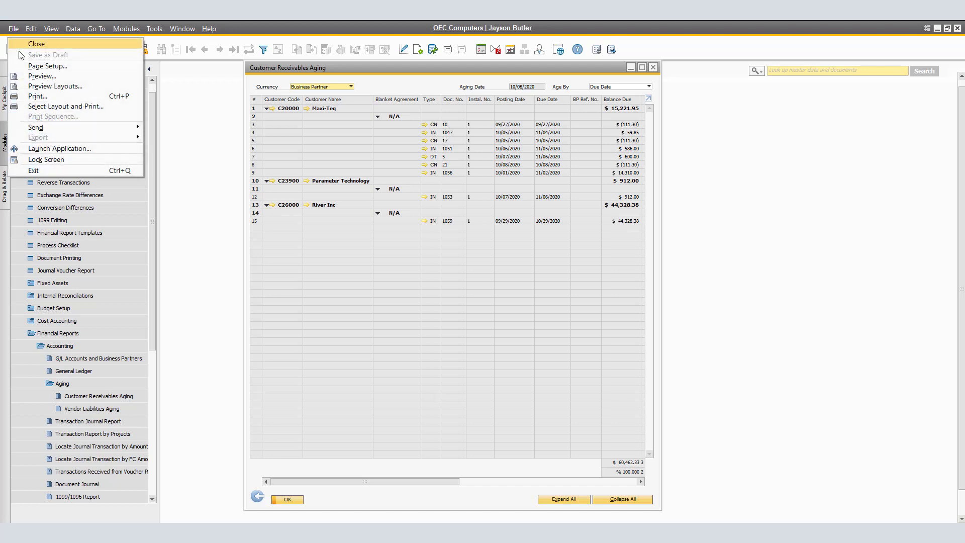
mouse_move(47, 128)
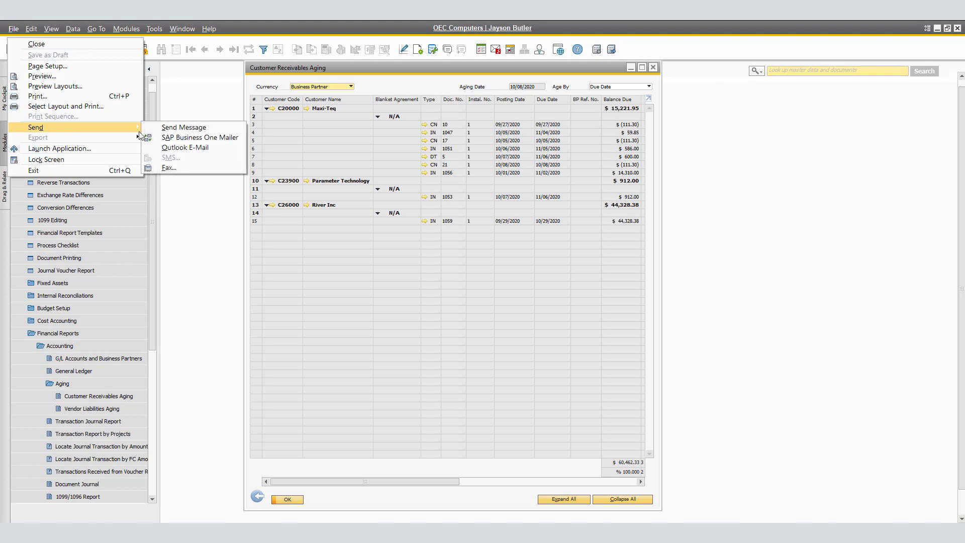
click(194, 149)
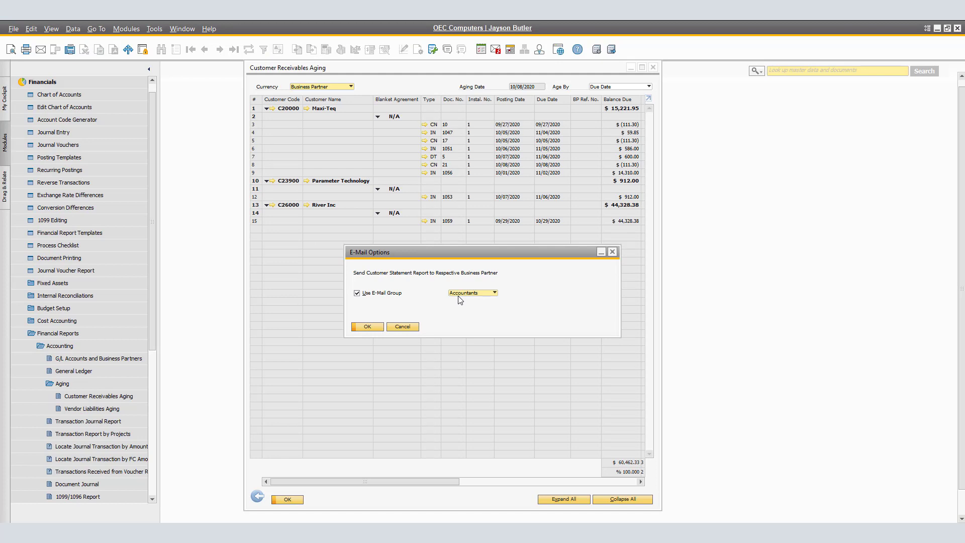
click(495, 294)
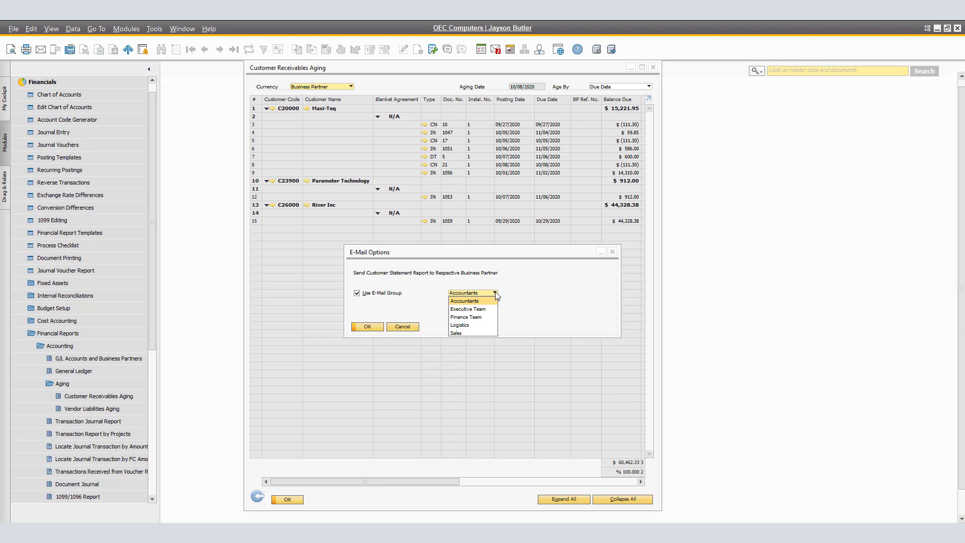
click(490, 301)
Confirm the e-mail options and give the first aging e-mail the Receivables Aging predefined subject.
click(370, 327)
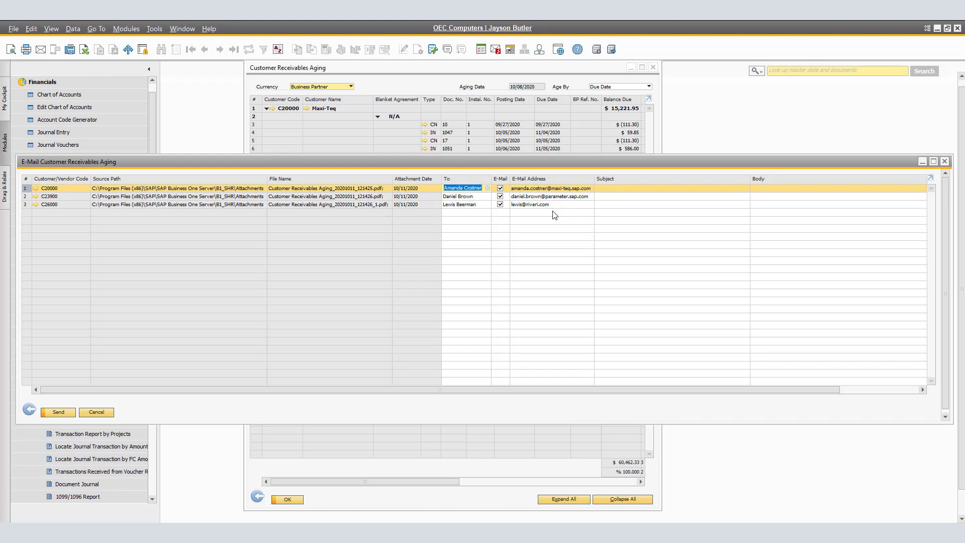
double_click(692, 192)
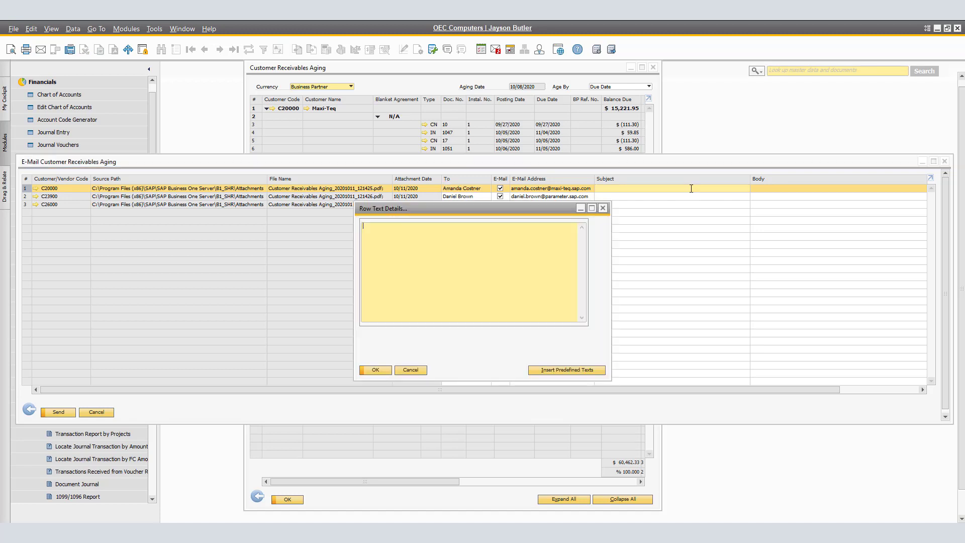
click(569, 370)
click(200, 215)
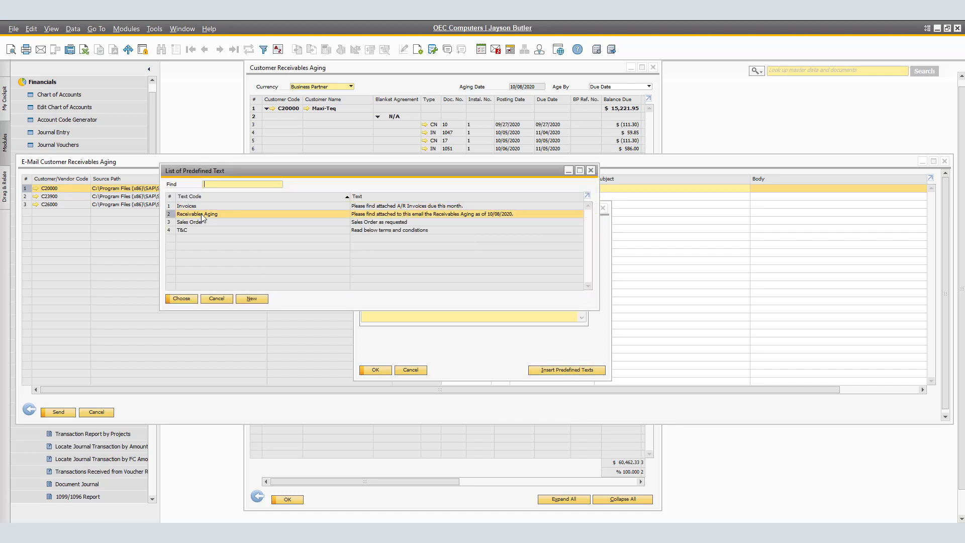
click(181, 298)
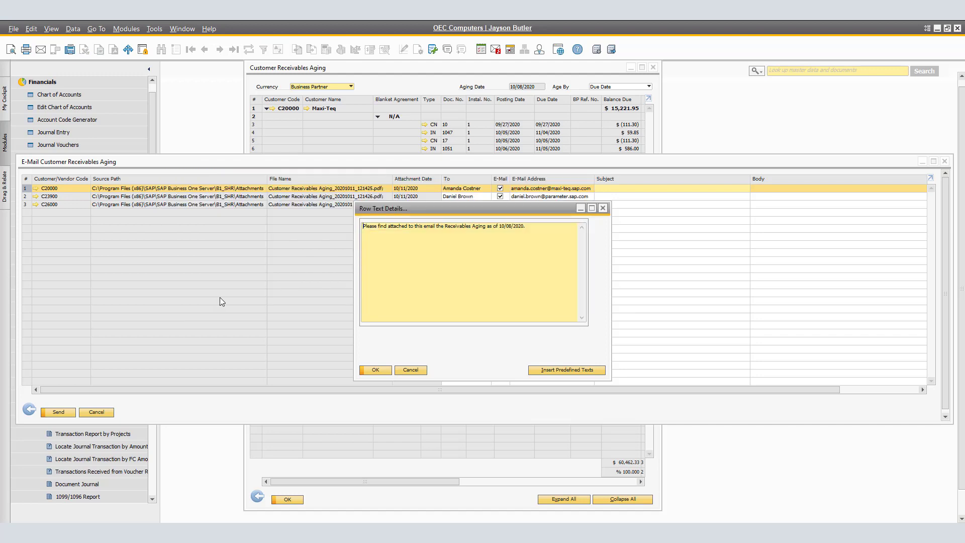
click(376, 370)
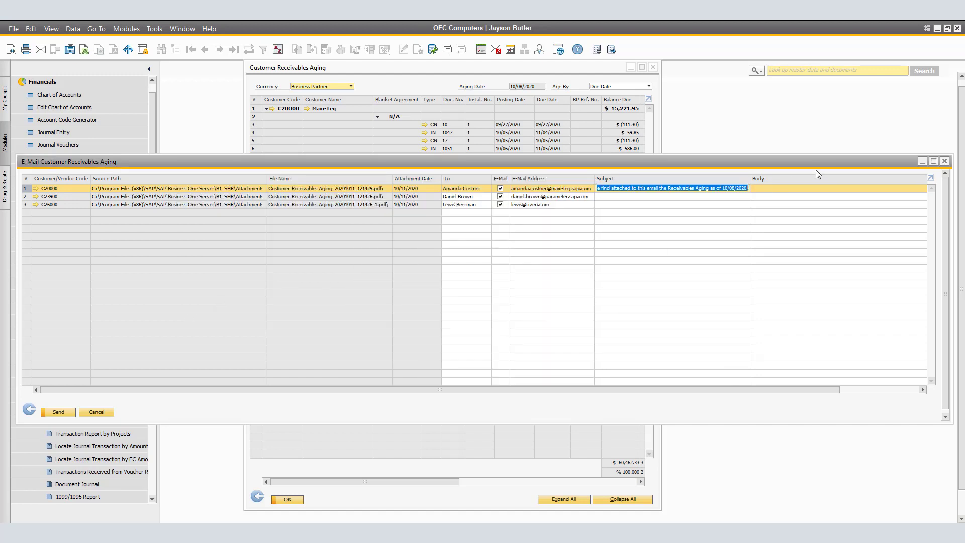
Paste the prepared Dear Customer message into the first aging e-mail's body.
double_click(799, 189)
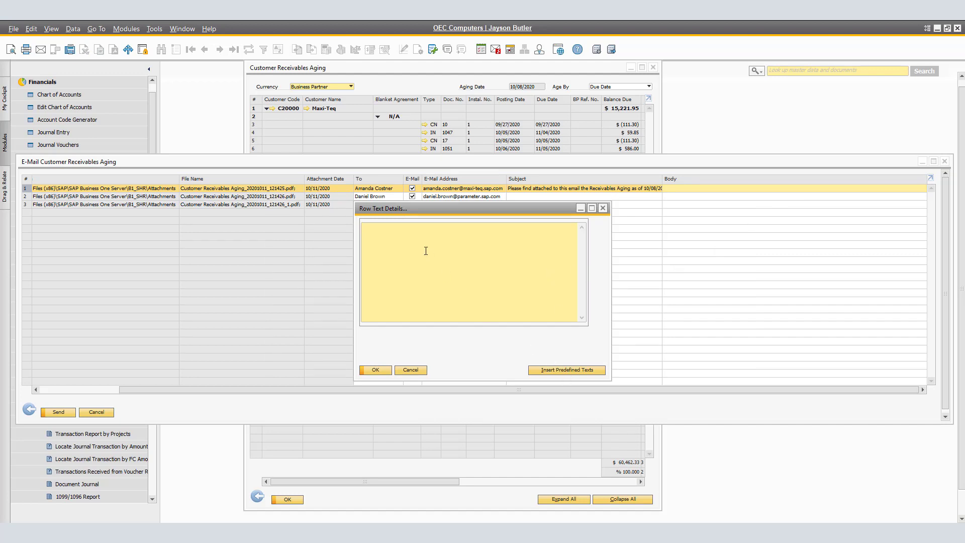
text(Dear Customer,  Please find attached to this email the Receivables Aging as it stands of today.  Best,  Jayson Butler.)
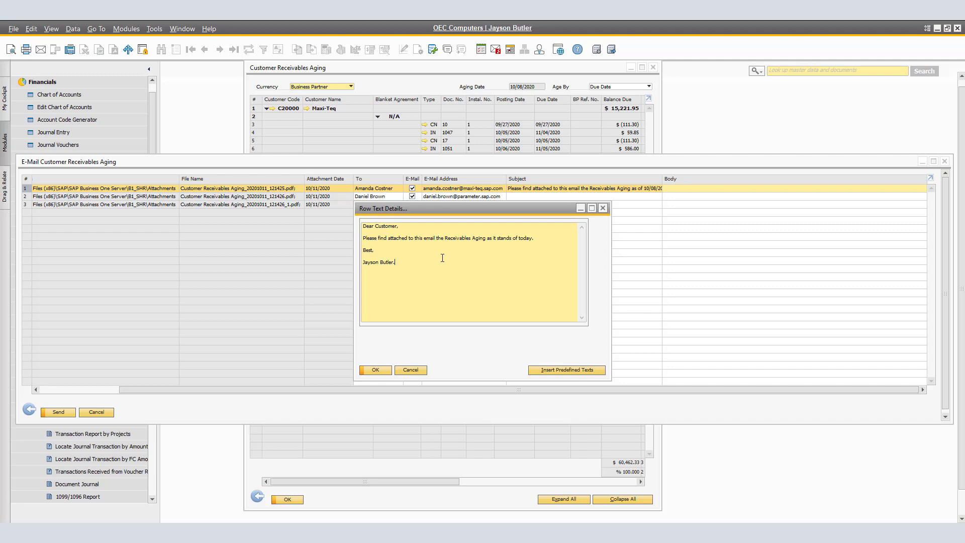
click(376, 370)
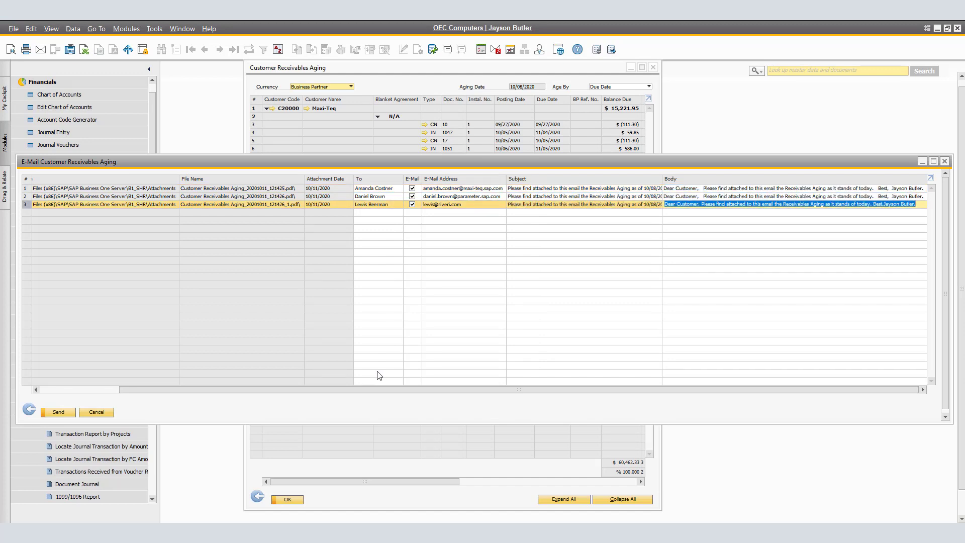
Send the three aging e-mails and preview the attached aging report PDF in Outlook's Sent Items.
click(68, 415)
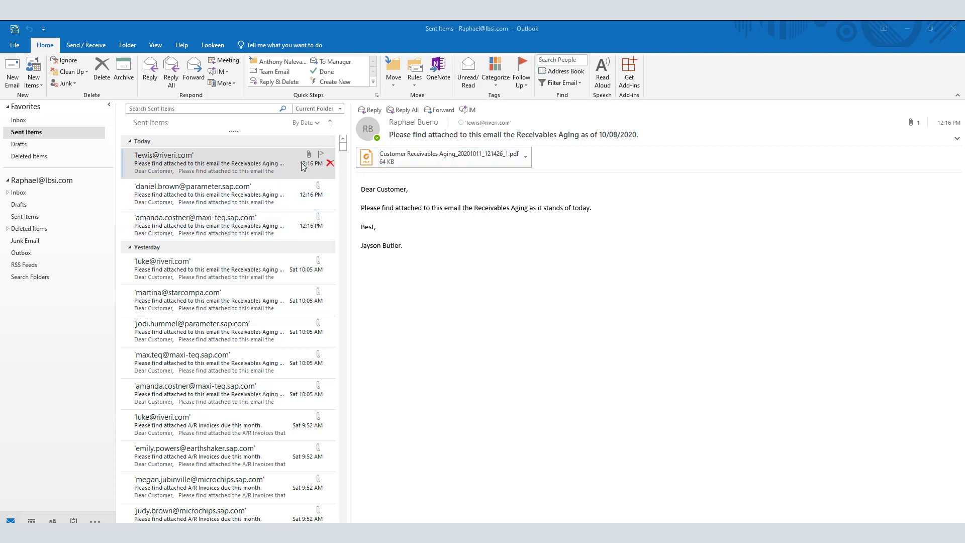
click(451, 160)
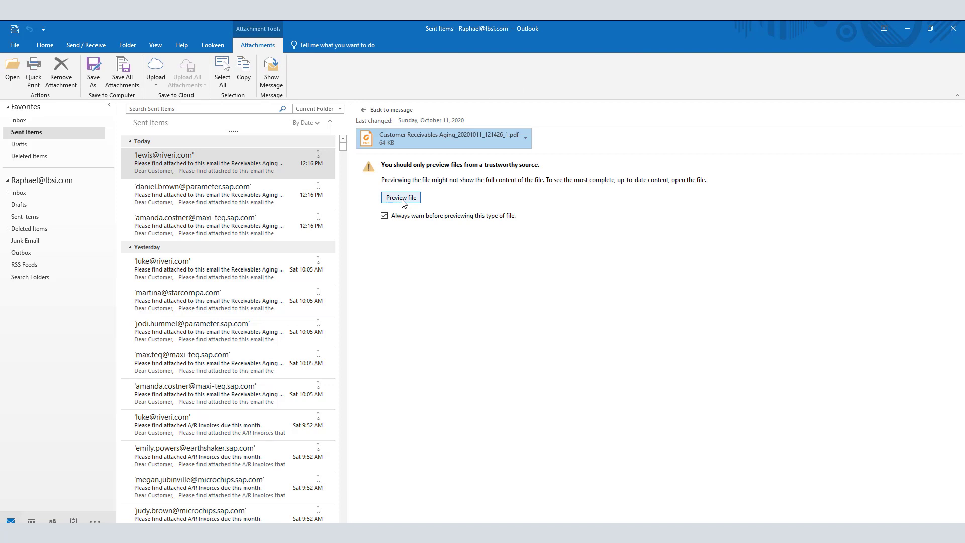
click(401, 198)
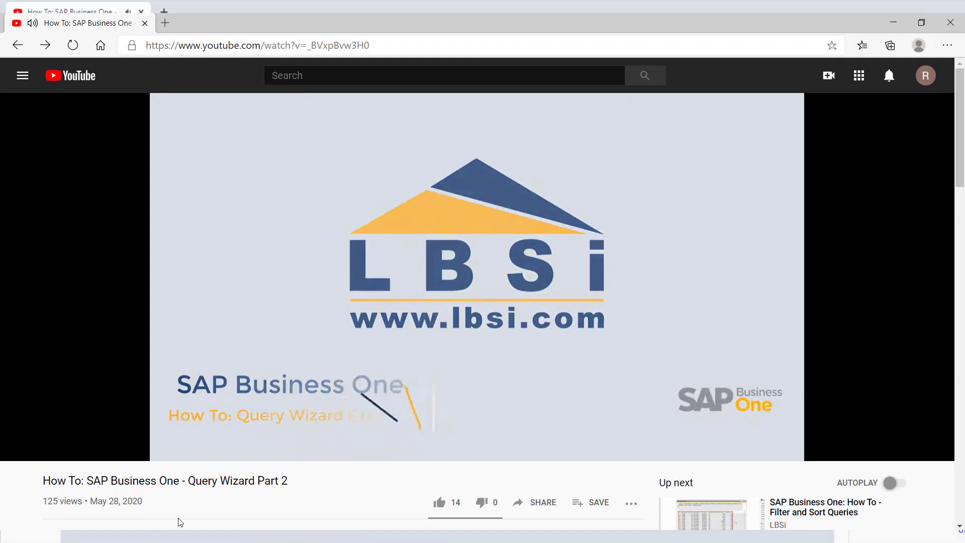
Subscribe to the LBSi channel with notifications set to All.
scroll(190, 512, down, 1)
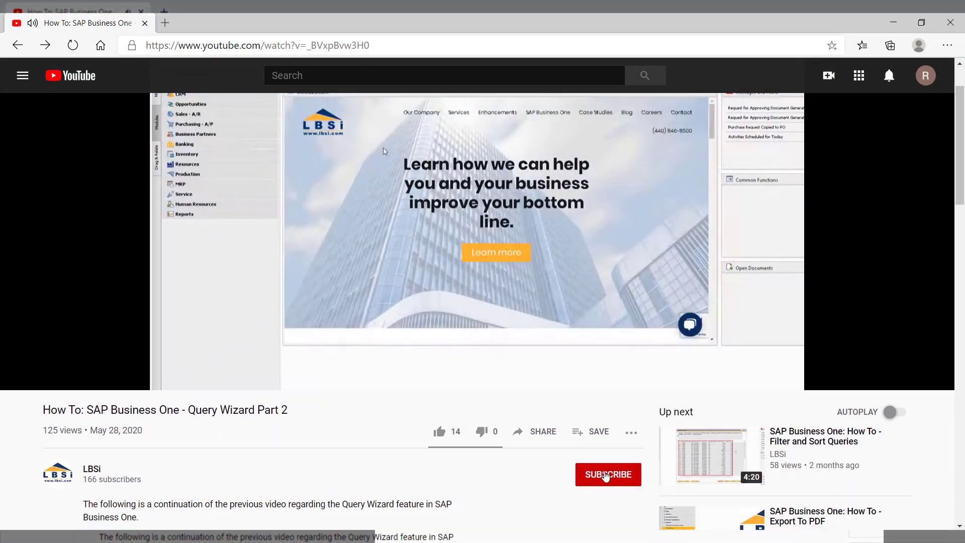
click(606, 475)
click(632, 475)
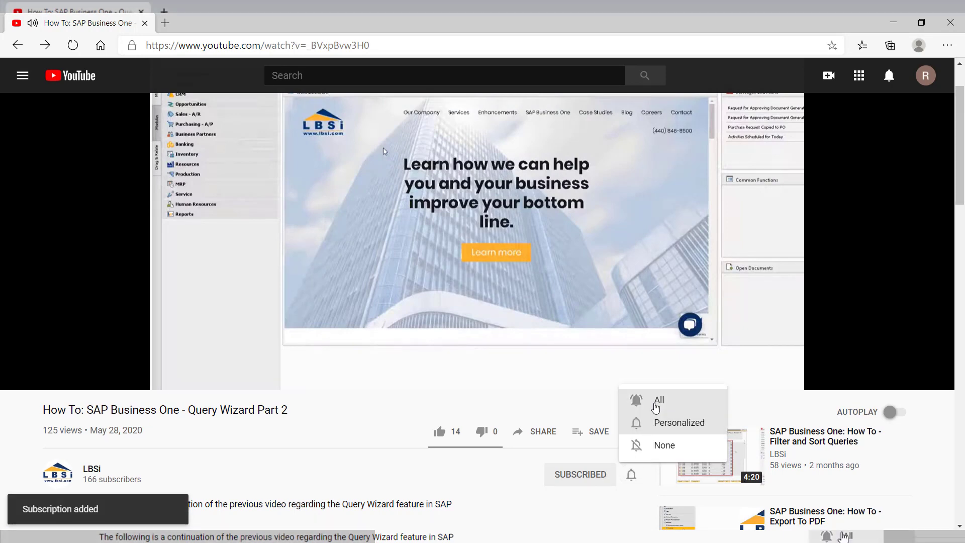
click(656, 401)
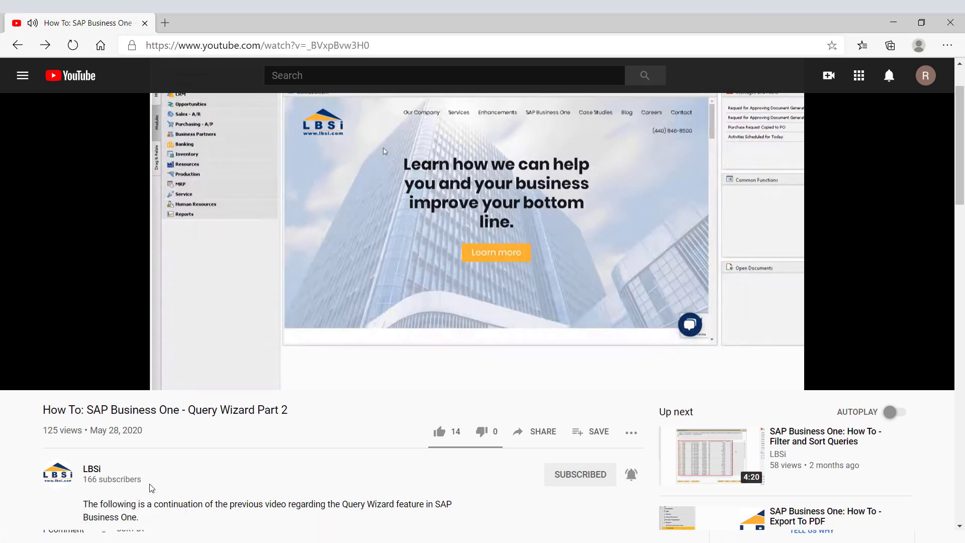
Open the LBSi channel page and show the next set of uploads.
click(70, 480)
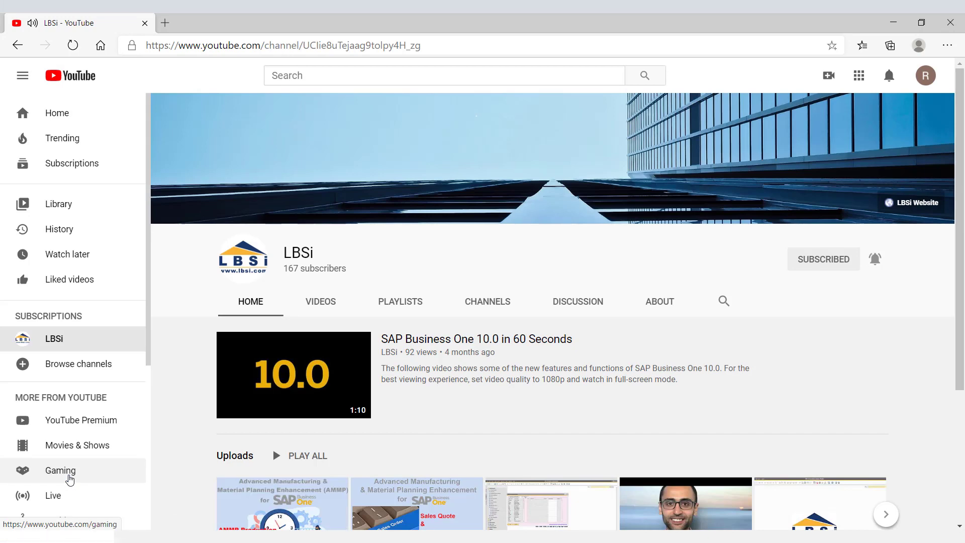
scroll(627, 397, down, 1)
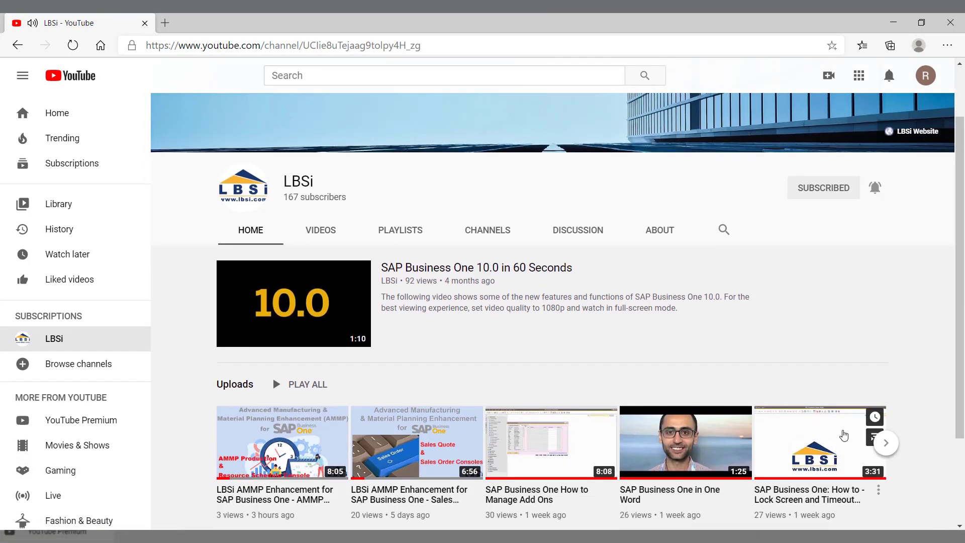
click(886, 443)
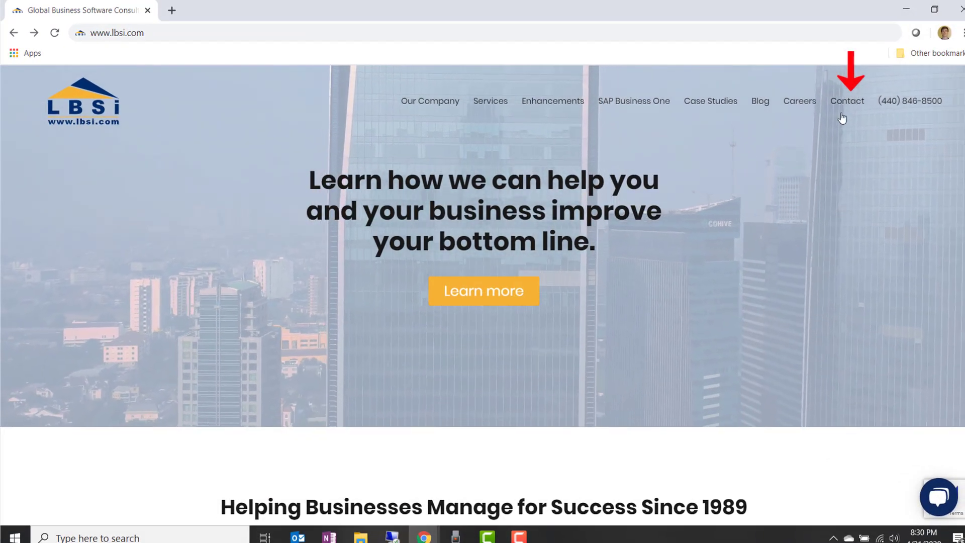
Go to the LBSi website's Contact Us page from the top navigation.
click(843, 103)
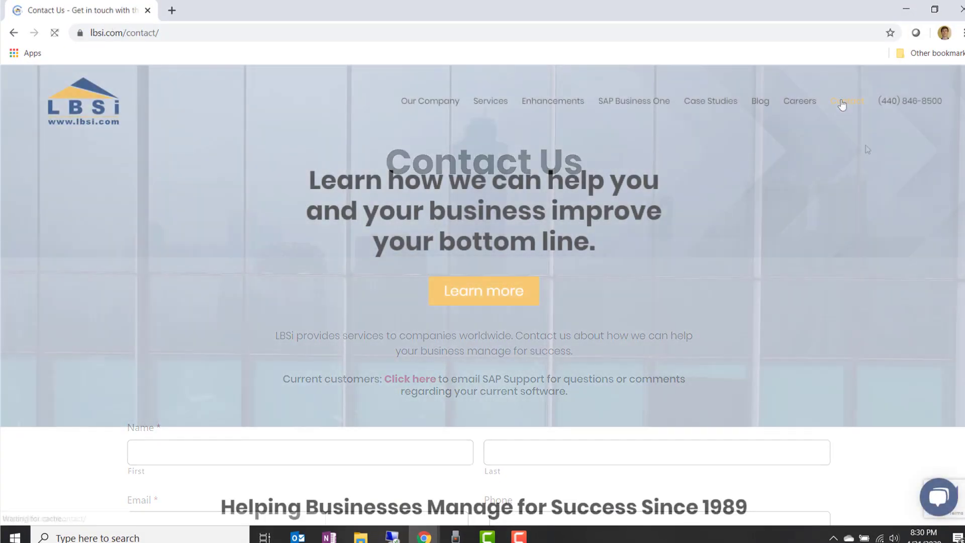